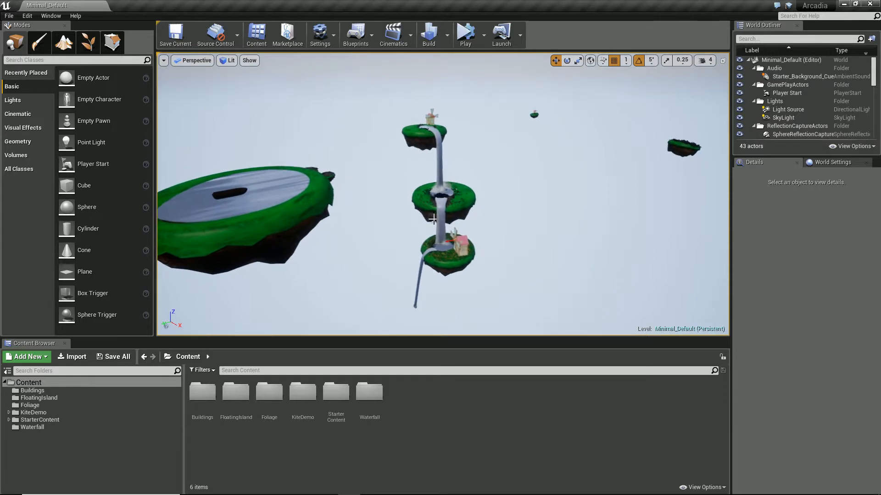
# Step: Place an Exponential Height Fog actor beside the floating islands and set its fog density to about 0.025
pyautogui.moveTo(416, 230); pyautogui.dragTo(468, 204, button='right')
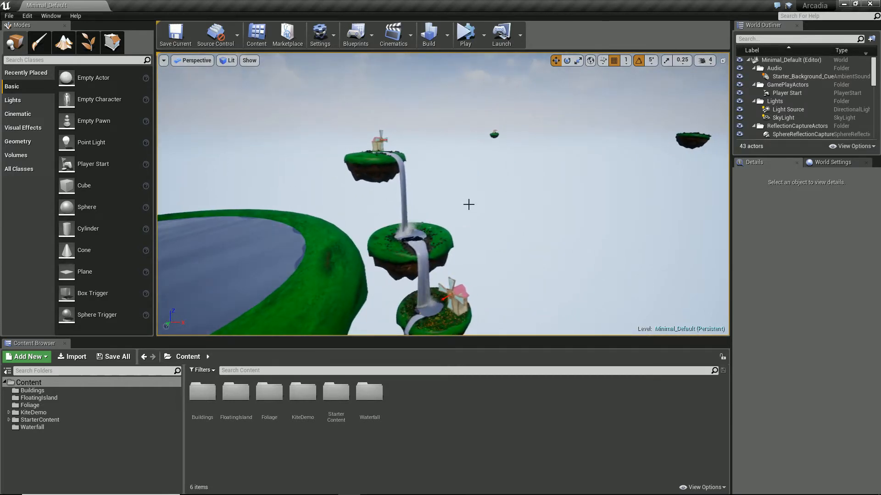
pyautogui.click(18, 168)
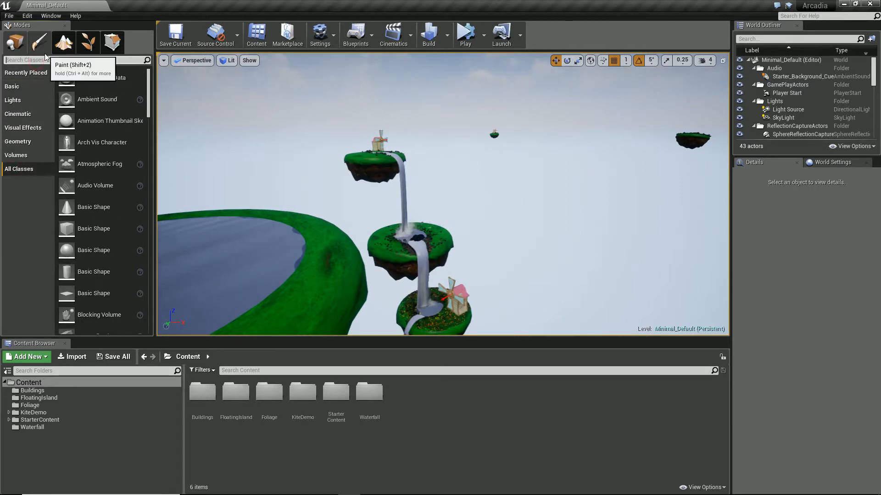
pyautogui.write('fog')
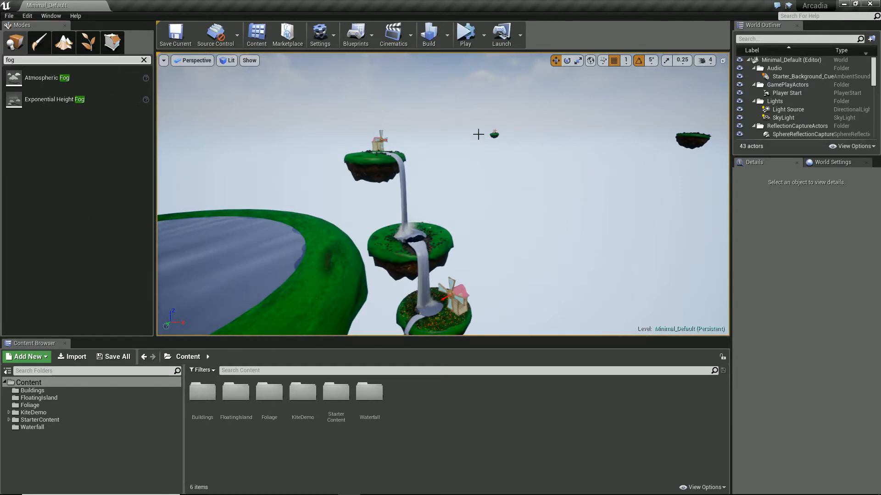
pyautogui.moveTo(519, 240); pyautogui.dragTo(483, 349, button='right')
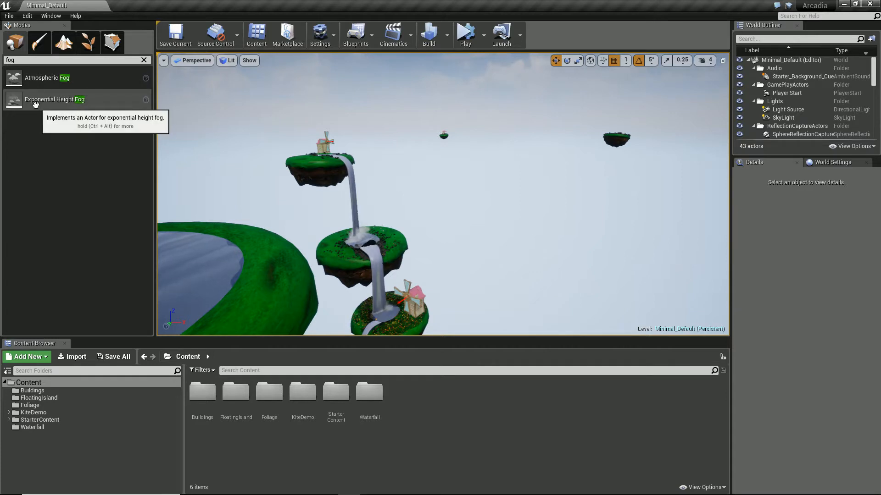
pyautogui.moveTo(51, 107); pyautogui.dragTo(450, 207)
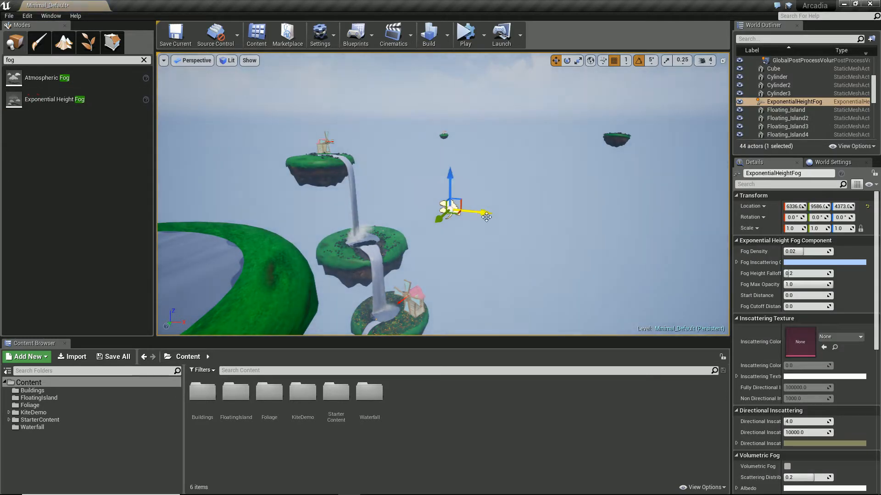
pyautogui.moveTo(517, 192); pyautogui.dragTo(487, 184, button='right')
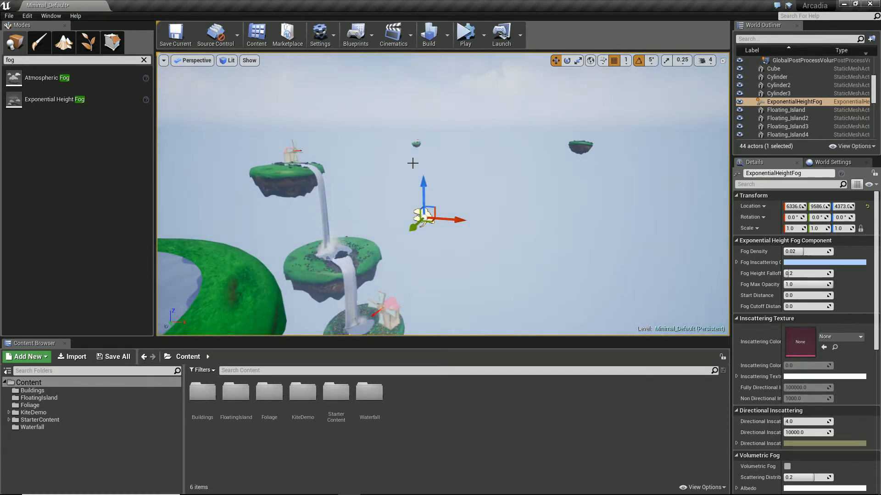
pyautogui.moveTo(794, 253)
pyautogui.mouseDown()
pyautogui.moveTo(837, 252)
pyautogui.moveTo(793, 249)
pyautogui.mouseUp()
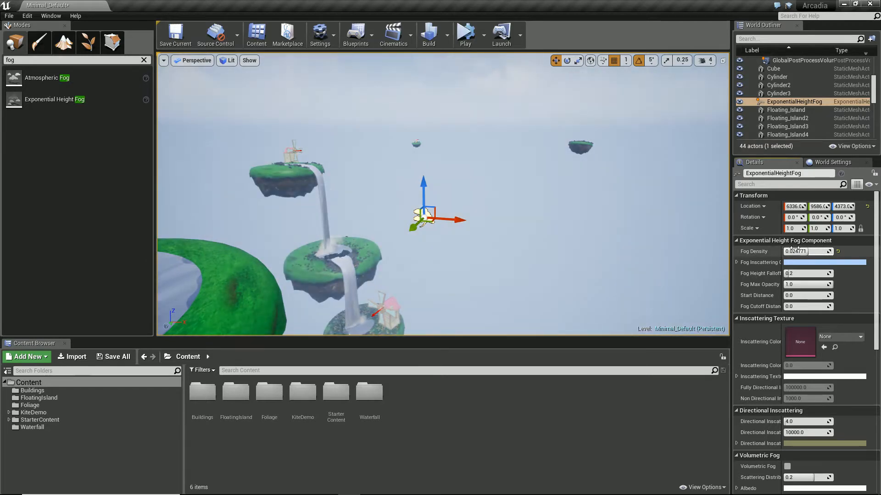
# Step: Set the height fog's inscattering color to light pink (sRGB FFB5BBFF) and its max opacity to about 0.88
pyautogui.click(805, 262)
pyautogui.moveTo(642, 311); pyautogui.dragTo(717, 321)
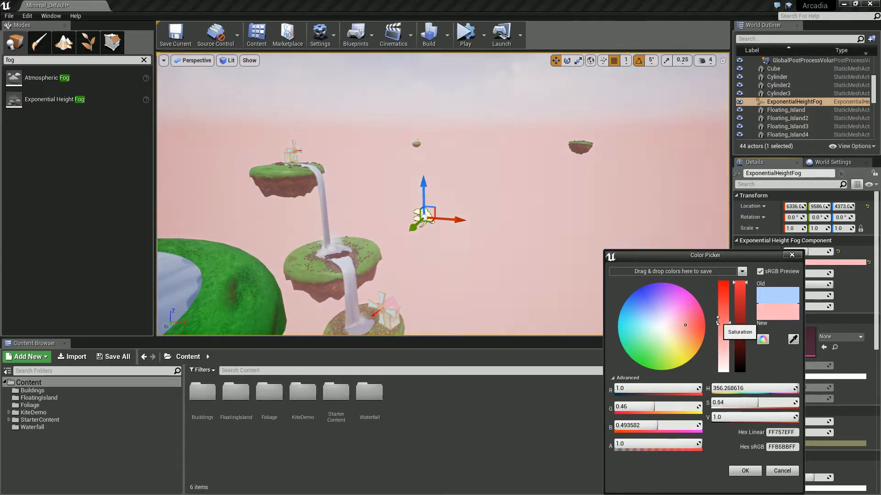
pyautogui.click(756, 472)
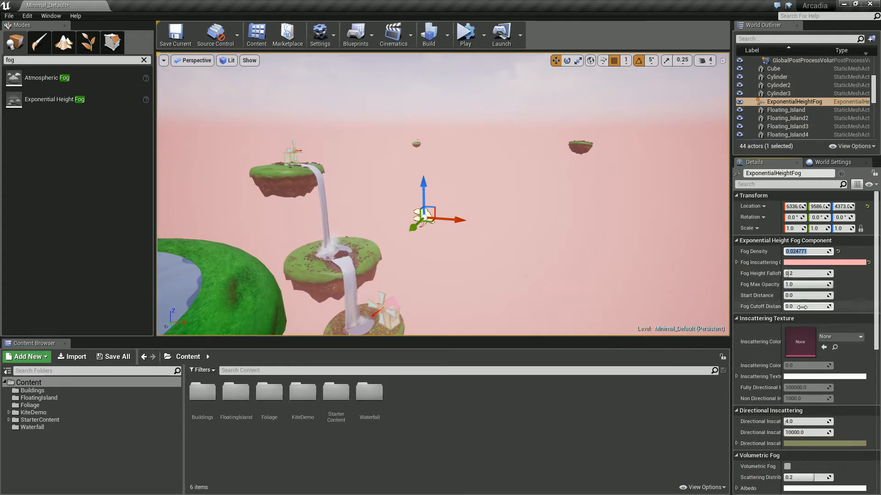
pyautogui.moveTo(792, 285)
pyautogui.mouseDown()
pyautogui.moveTo(782, 285)
pyautogui.moveTo(796, 286)
pyautogui.mouseUp()
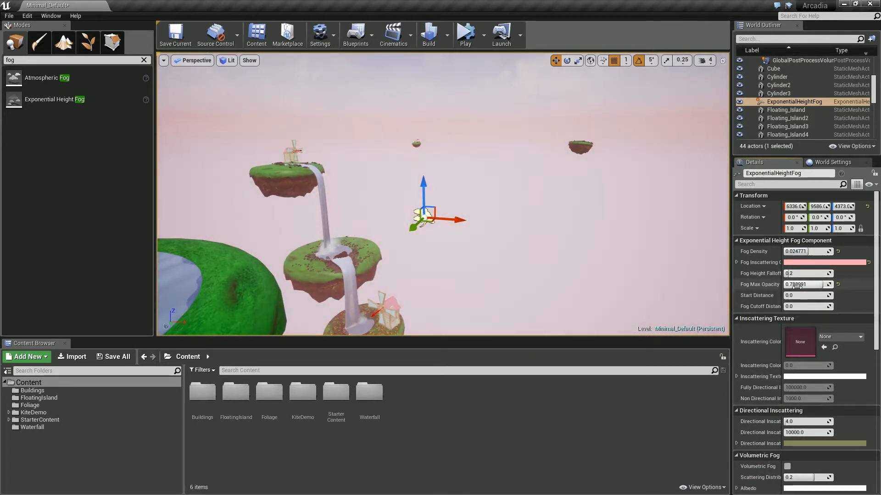
pyautogui.moveTo(796, 285); pyautogui.dragTo(810, 290)
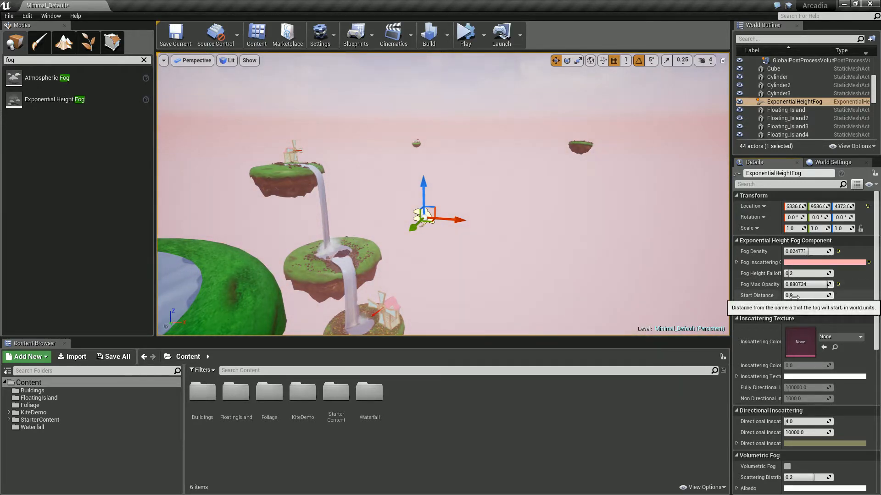
# Step: Stop the sky sphere's colors from being determined by the sun position and change its zenith color to dark crimson
pyautogui.moveTo(481, 180); pyautogui.dragTo(481, 147, button='right')
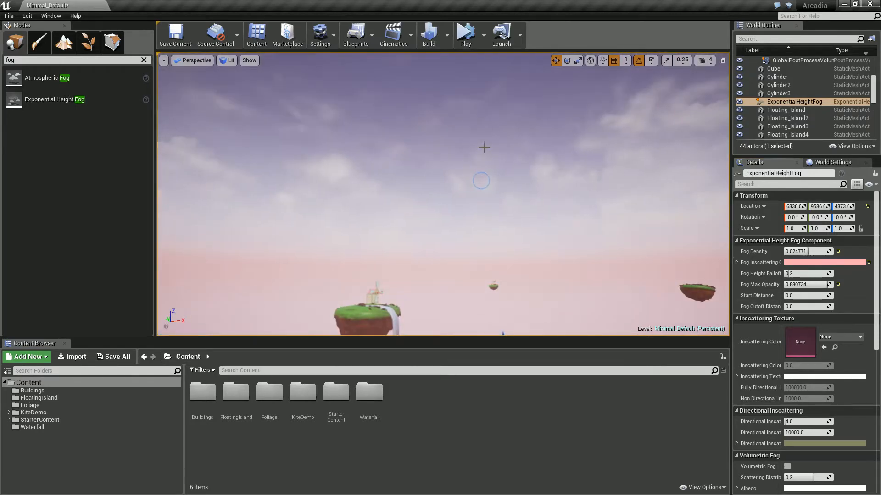
pyautogui.click(483, 147)
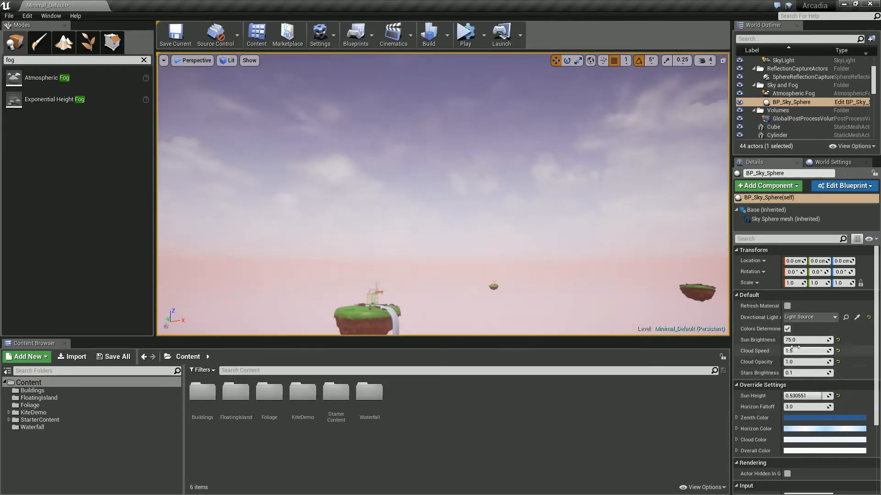
pyautogui.click(787, 328)
pyautogui.click(825, 418)
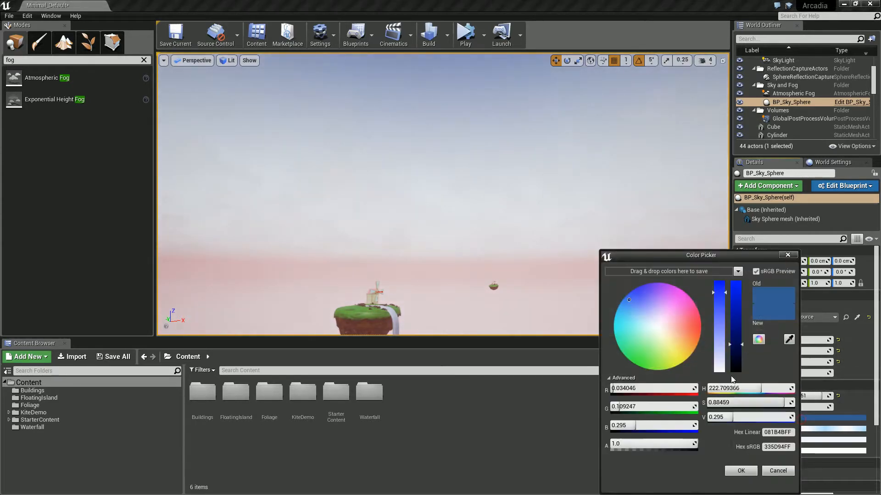
pyautogui.moveTo(739, 353)
pyautogui.mouseDown()
pyautogui.moveTo(739, 298)
pyautogui.moveTo(744, 376)
pyautogui.moveTo(742, 351)
pyautogui.mouseUp()
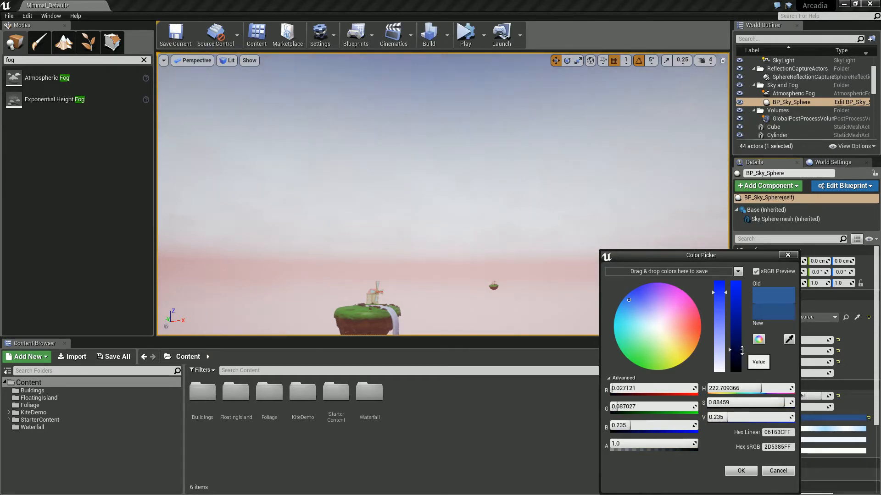
pyautogui.moveTo(716, 286); pyautogui.dragTo(714, 280)
pyautogui.moveTo(629, 306); pyautogui.dragTo(696, 280)
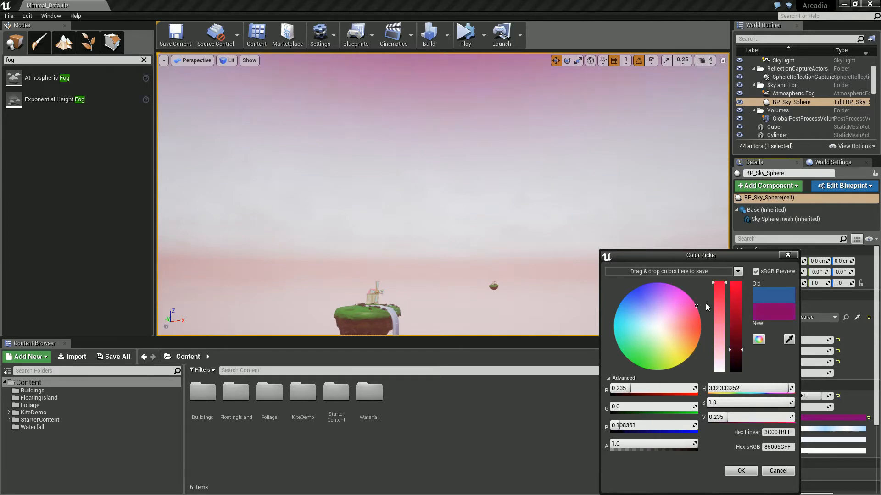
pyautogui.moveTo(708, 323)
pyautogui.mouseDown()
pyautogui.moveTo(700, 326)
pyautogui.moveTo(709, 320)
pyautogui.mouseUp()
pyautogui.moveTo(505, 152); pyautogui.dragTo(597, 321, button='right')
pyautogui.click(741, 471)
# Step: Set the sky sphere's cloud opacity to about 1.32 and its stars brightness to about 14235691
pyautogui.moveTo(470, 281); pyautogui.dragTo(466, 311, button='right')
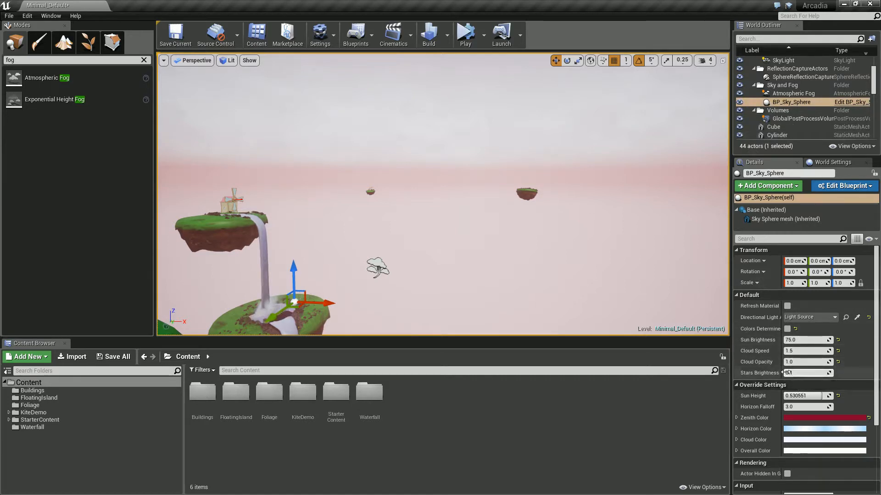
pyautogui.moveTo(599, 280); pyautogui.dragTo(598, 252, button='right')
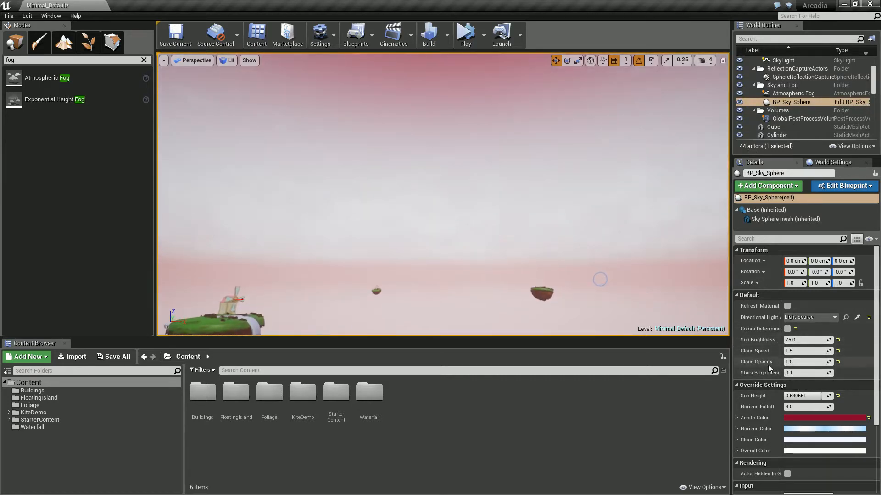
pyautogui.moveTo(795, 362); pyautogui.dragTo(779, 364)
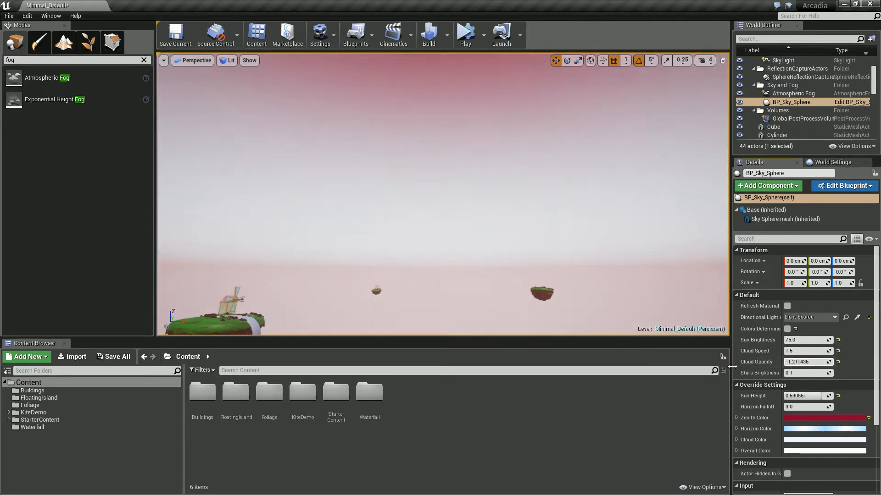
pyautogui.moveTo(767, 364); pyautogui.dragTo(804, 360)
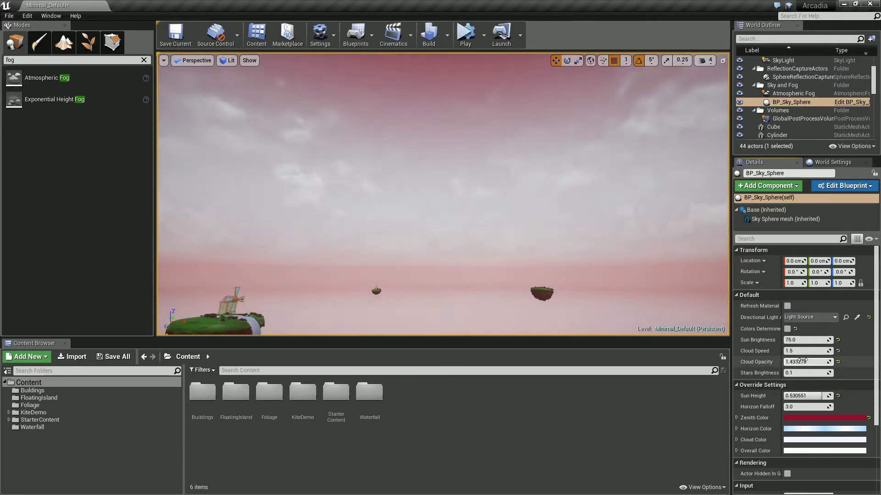
pyautogui.moveTo(797, 373); pyautogui.dragTo(826, 372)
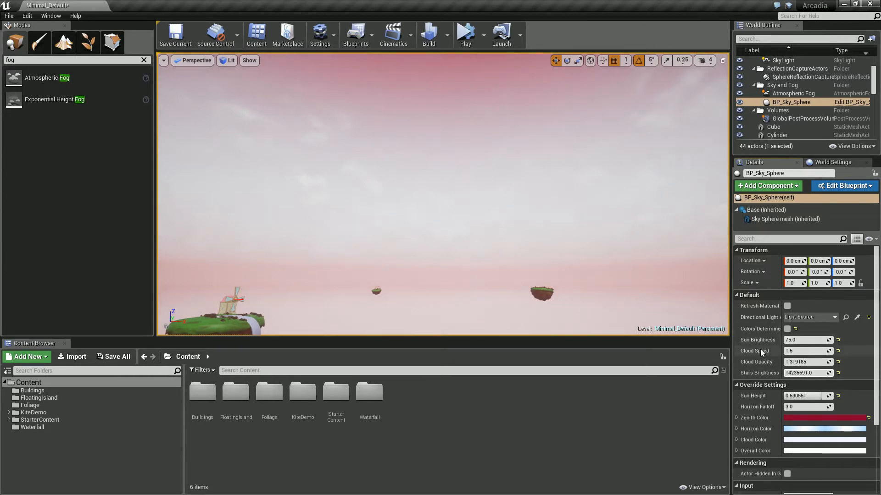
# Step: Raise the sky sphere's sun brightness to about 19207 while looking at the sun
pyautogui.moveTo(495, 234); pyautogui.dragTo(525, 257, button='right')
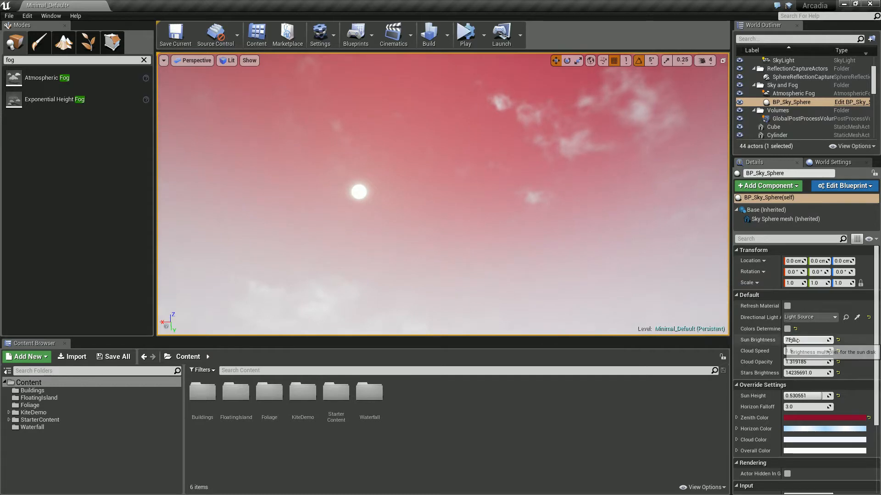
pyautogui.moveTo(826, 340); pyautogui.dragTo(876, 343)
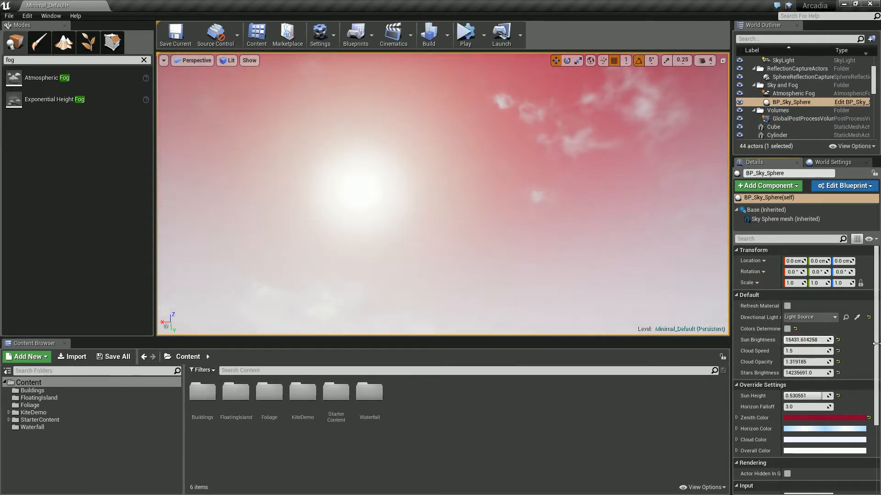
pyautogui.moveTo(440, 238); pyautogui.dragTo(481, 287, button='right')
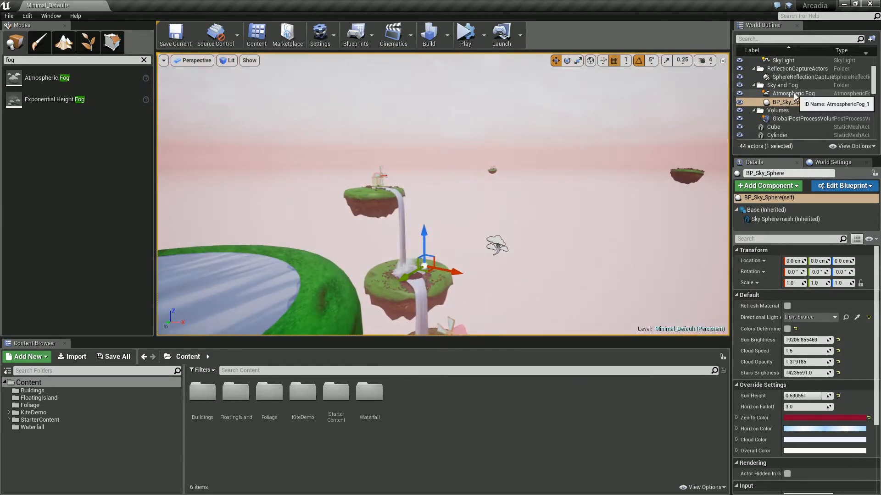
# Step: Set the Light Source's intensity to about 2.57 and its light color to dusty pink (sRGB B58181FF)
pyautogui.scroll(3, 796, 111)
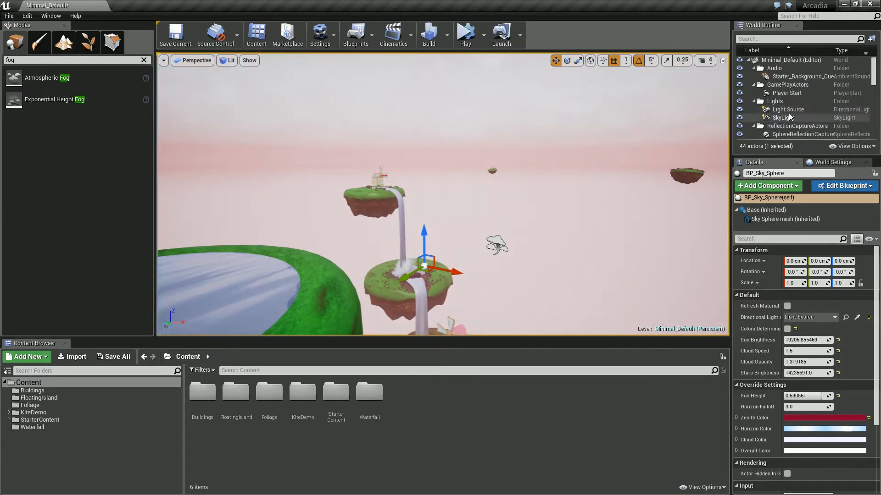
pyautogui.click(789, 109)
pyautogui.press('f')
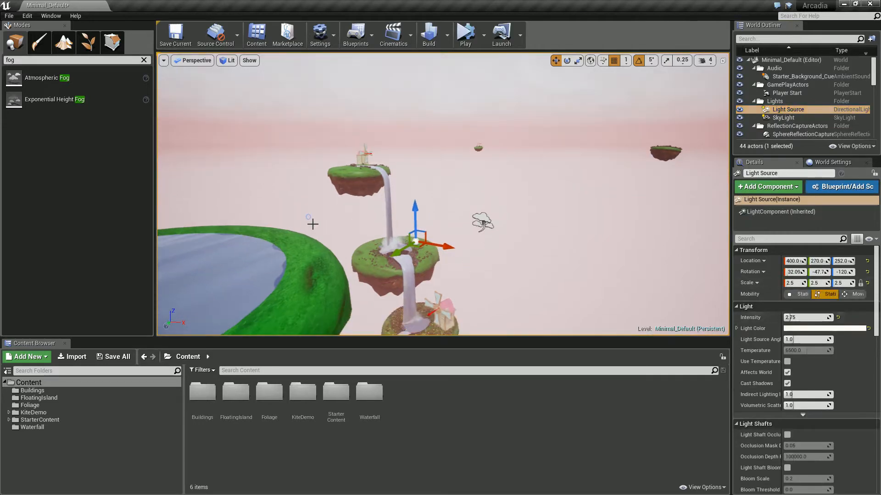
pyautogui.moveTo(309, 232); pyautogui.dragTo(285, 224, button='right')
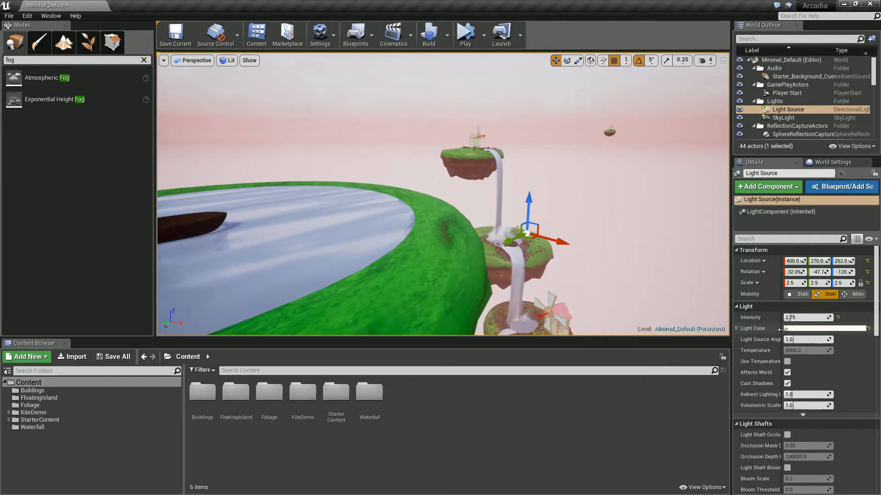
pyautogui.moveTo(790, 317)
pyautogui.mouseDown()
pyautogui.moveTo(783, 317)
pyautogui.moveTo(793, 325)
pyautogui.mouseUp()
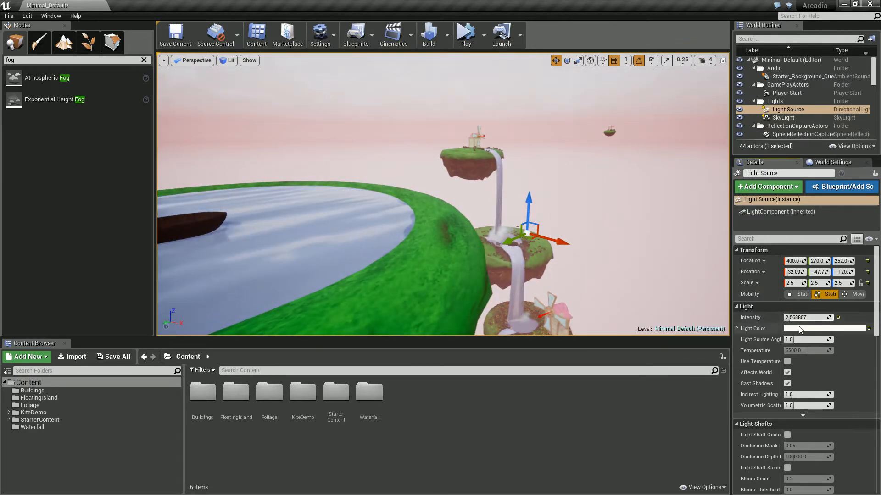
pyautogui.click(802, 328)
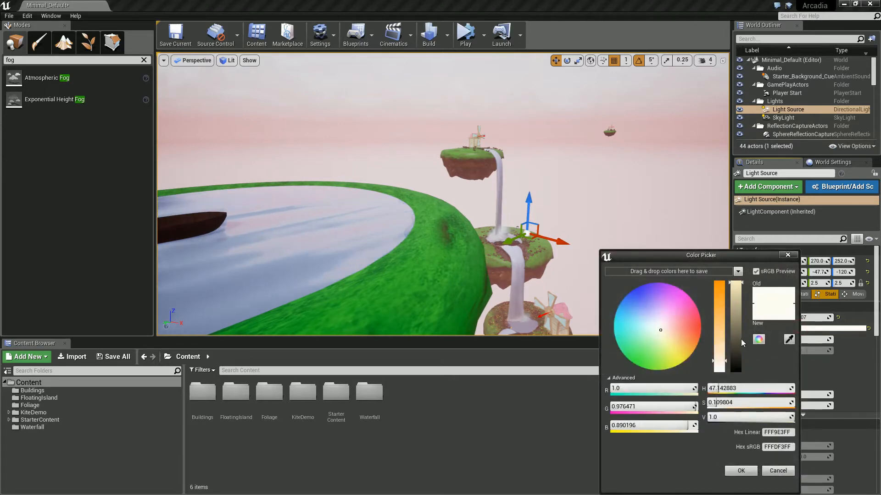
pyautogui.moveTo(733, 311); pyautogui.dragTo(733, 330)
pyautogui.moveTo(660, 333); pyautogui.dragTo(714, 319)
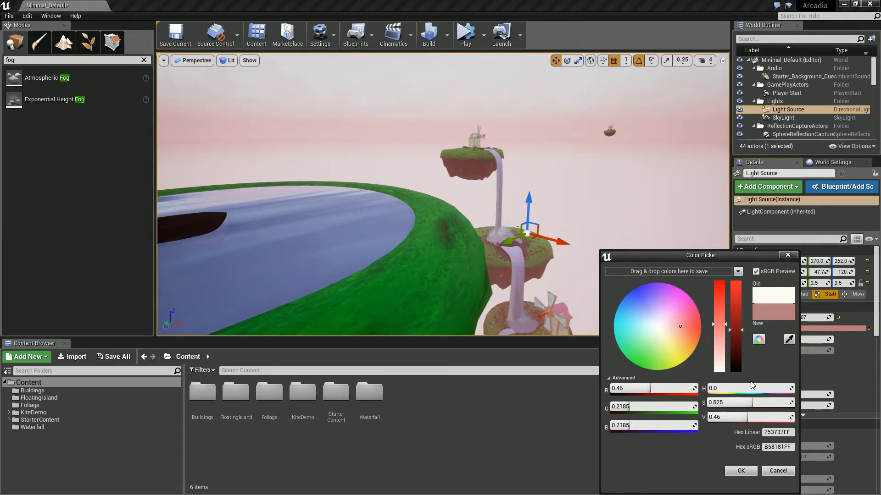
pyautogui.click(741, 471)
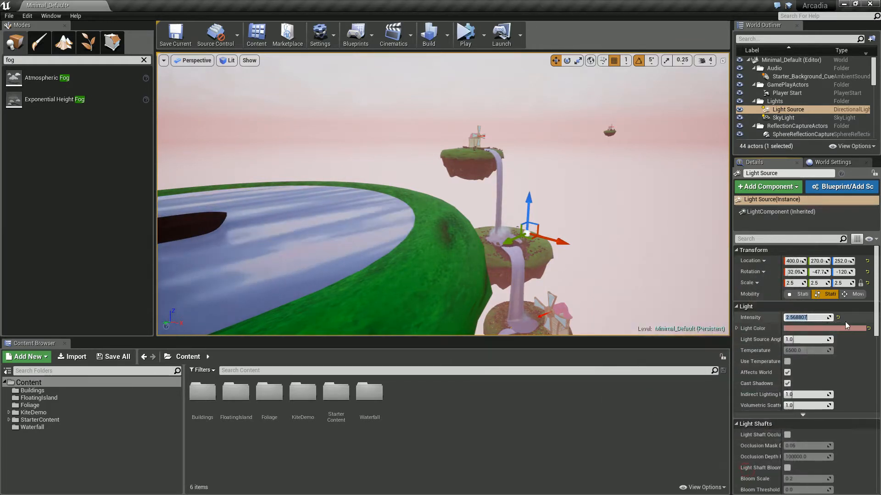
# Step: Try very low intensities on the Light Source and set its intensity to 0.2
pyautogui.write('0')
pyautogui.press('Return')
pyautogui.moveTo(793, 323); pyautogui.dragTo(761, 335)
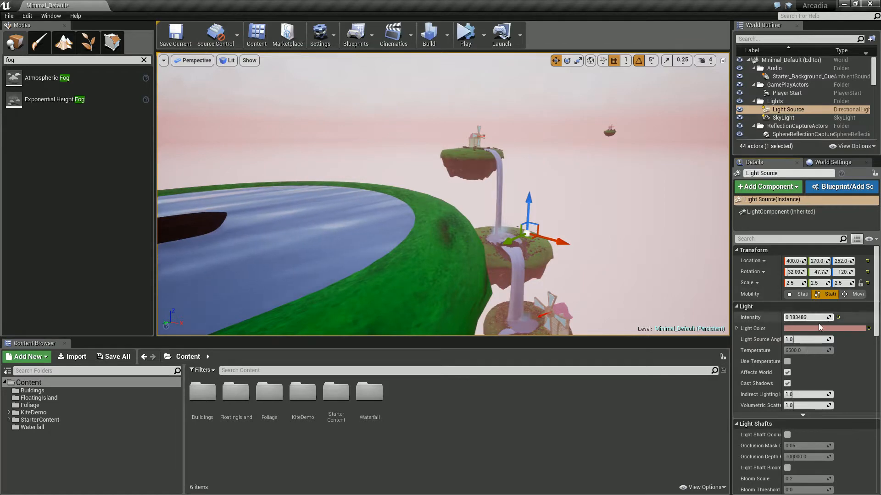
pyautogui.click(816, 318)
pyautogui.write('0.2')
# Step: Try SkyLight intensities from about 19.6 down to 0 and 0.2, and set its intensity to 0.1
pyautogui.moveTo(565, 225)
pyautogui.mouseDown(button='right')
pyautogui.moveTo(560, 216)
pyautogui.moveTo(551, 232)
pyautogui.moveTo(560, 225)
pyautogui.mouseUp(button='right')
pyautogui.click(783, 118)
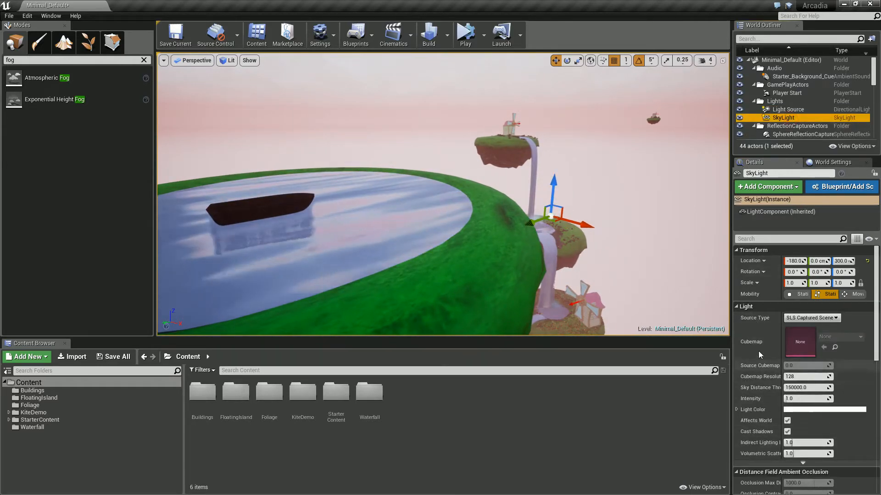
pyautogui.moveTo(798, 399); pyautogui.dragTo(831, 399)
pyautogui.moveTo(538, 259); pyautogui.dragTo(560, 290, button='right')
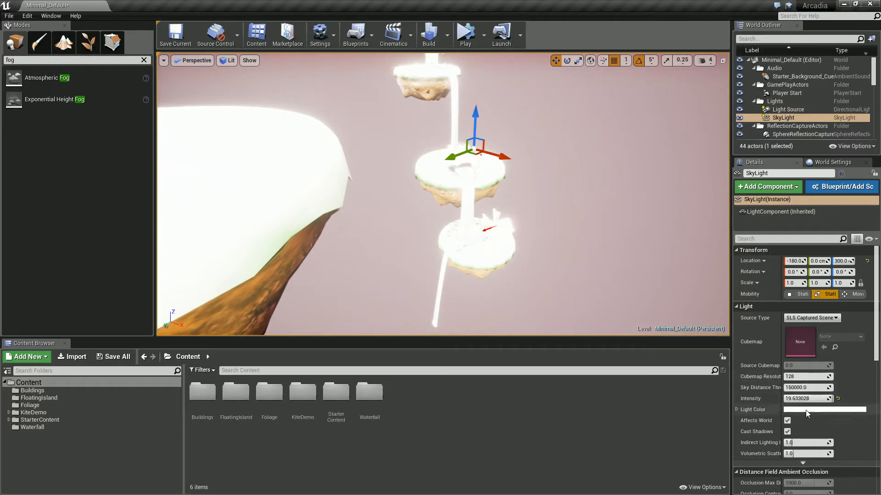
pyautogui.moveTo(812, 399); pyautogui.dragTo(786, 402)
pyautogui.moveTo(554, 288)
pyautogui.mouseDown(button='right')
pyautogui.moveTo(498, 277)
pyautogui.moveTo(562, 297)
pyautogui.mouseUp(button='right')
pyautogui.moveTo(787, 399); pyautogui.dragTo(782, 399)
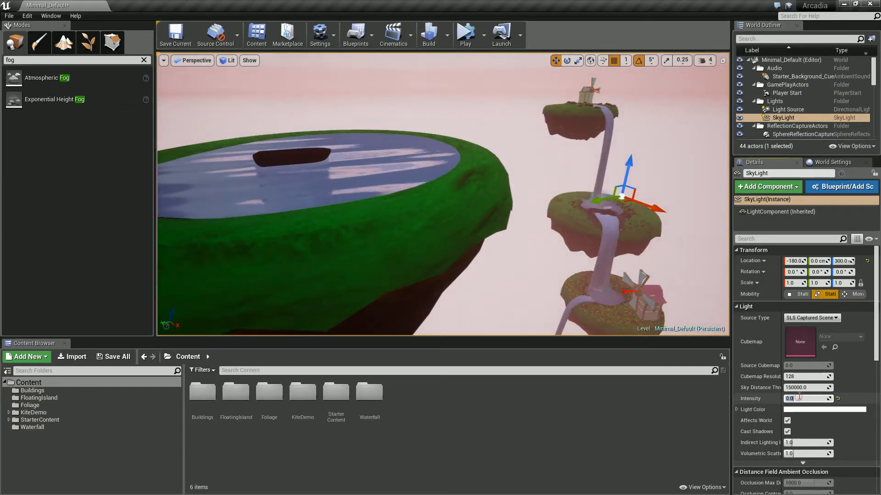
pyautogui.click(790, 398)
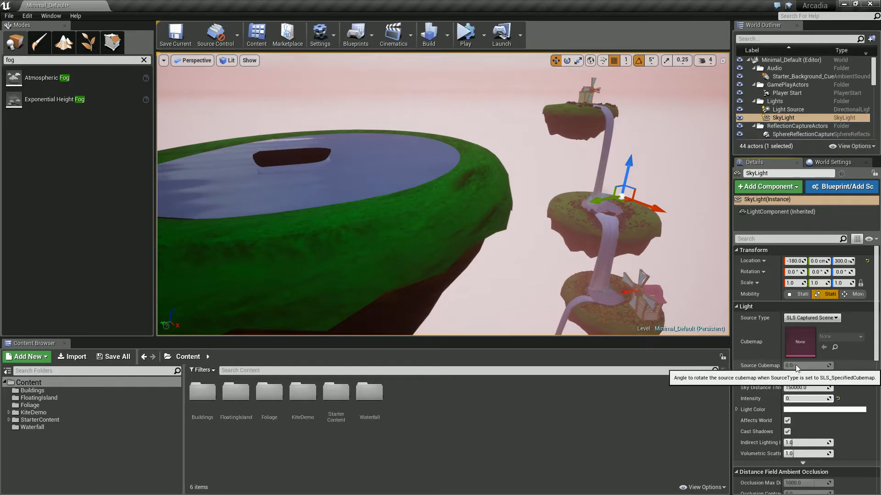
pyautogui.write('0.2')
pyautogui.press('Return')
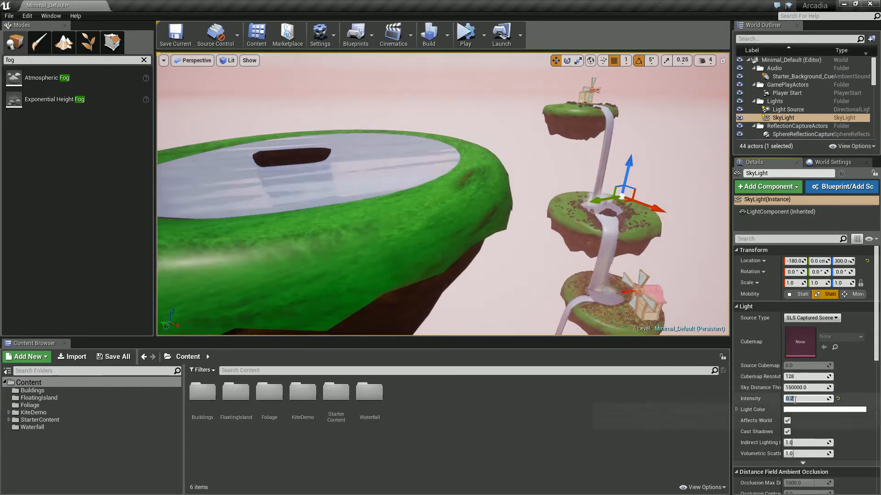
pyautogui.write('0.1')
pyautogui.press('Return')
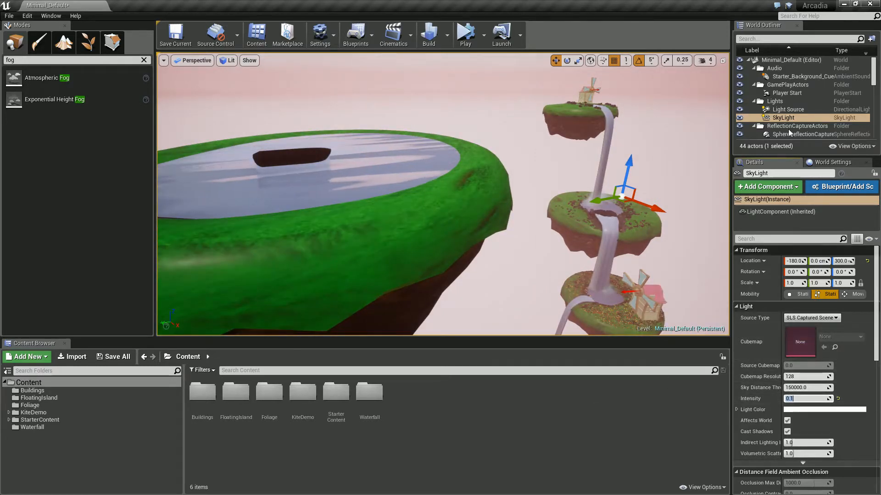
# Step: Raise the Light Source's intensity to about 6.06
pyautogui.click(785, 112)
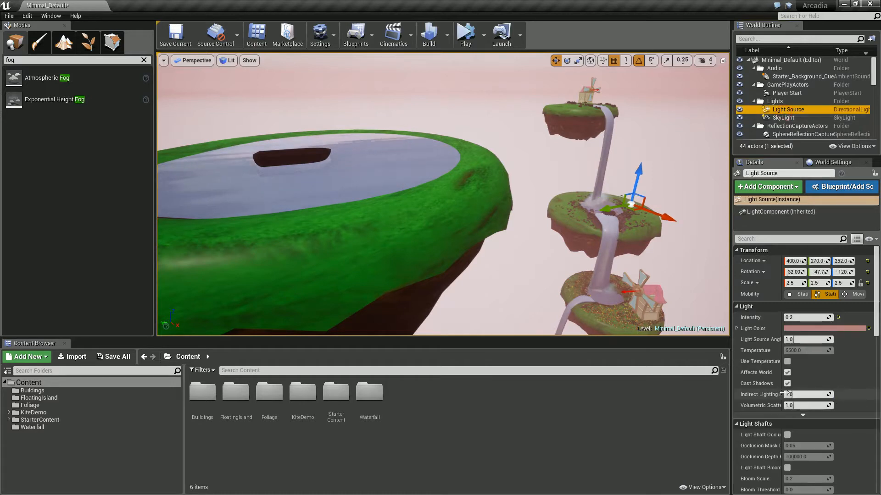
pyautogui.moveTo(815, 317)
pyautogui.mouseDown()
pyautogui.moveTo(794, 323)
pyautogui.moveTo(811, 325)
pyautogui.mouseUp()
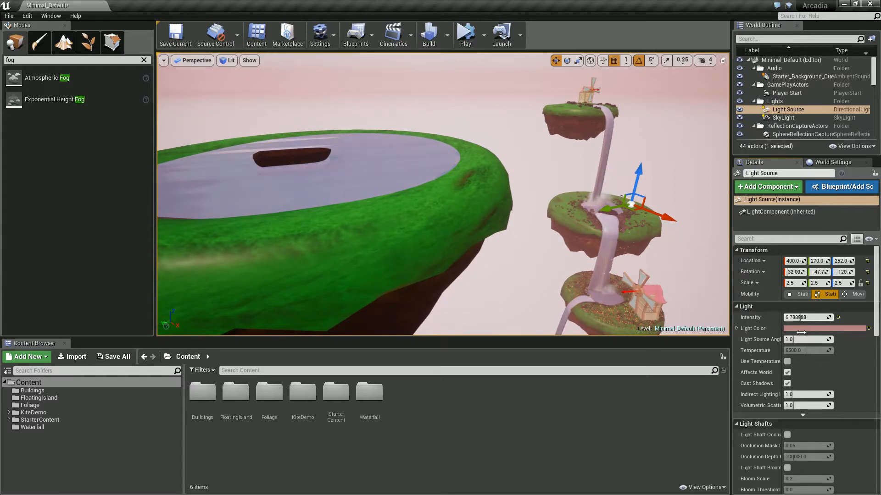
pyautogui.moveTo(627, 258)
pyautogui.mouseDown(button='right')
pyautogui.moveTo(588, 197)
pyautogui.moveTo(619, 267)
pyautogui.moveTo(629, 261)
pyautogui.mouseUp(button='right')
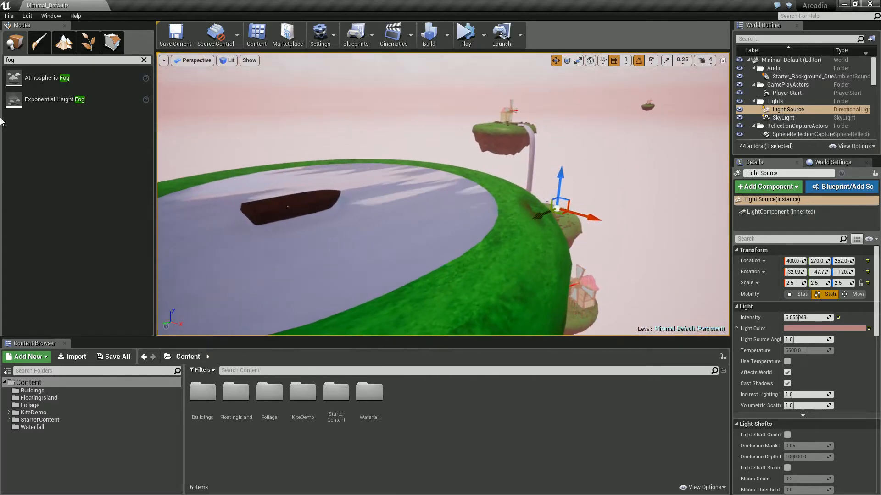
# Step: Add a Post Process Volume at the large pond island and set its scale to 50 on all three axes
pyautogui.press('BackSpace')
pyautogui.press('BackSpace')
pyautogui.press('BackSpace')
pyautogui.write('pos')
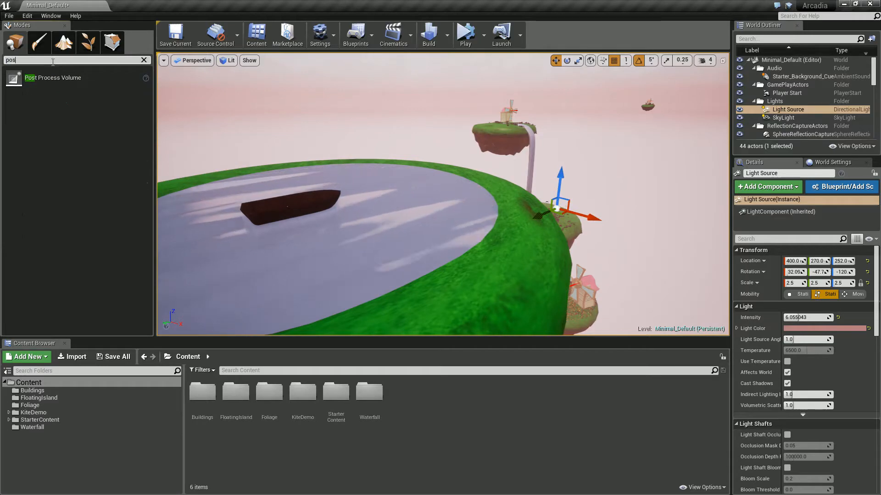
pyautogui.moveTo(52, 77); pyautogui.dragTo(495, 241)
pyautogui.moveTo(553, 245); pyautogui.dragTo(523, 261, button='right')
pyautogui.press('d')
pyautogui.press('a')
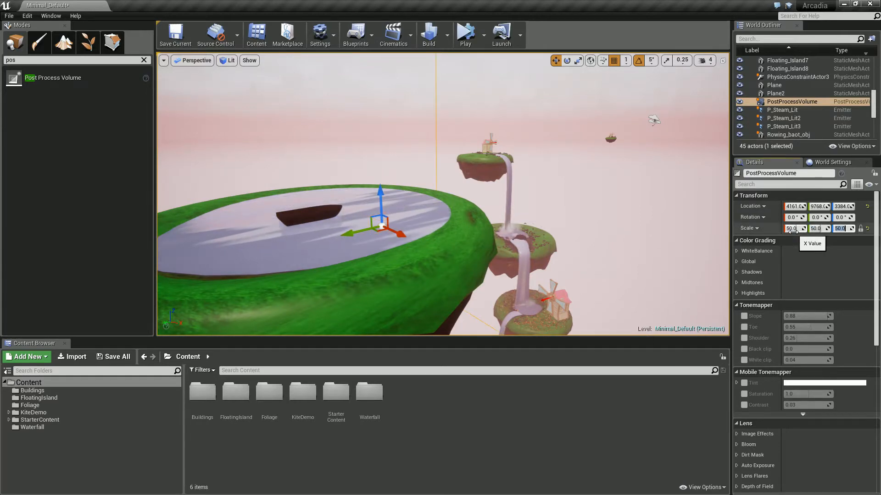
# Step: Move the Post Process Volume horizontally to about X 2574, Y 11645 across the large island
pyautogui.moveTo(353, 178)
pyautogui.mouseDown(button='right')
pyautogui.moveTo(346, 173)
pyautogui.moveTo(470, 232)
pyautogui.moveTo(400, 227)
pyautogui.moveTo(335, 171)
pyautogui.moveTo(365, 182)
pyautogui.mouseUp(button='right')
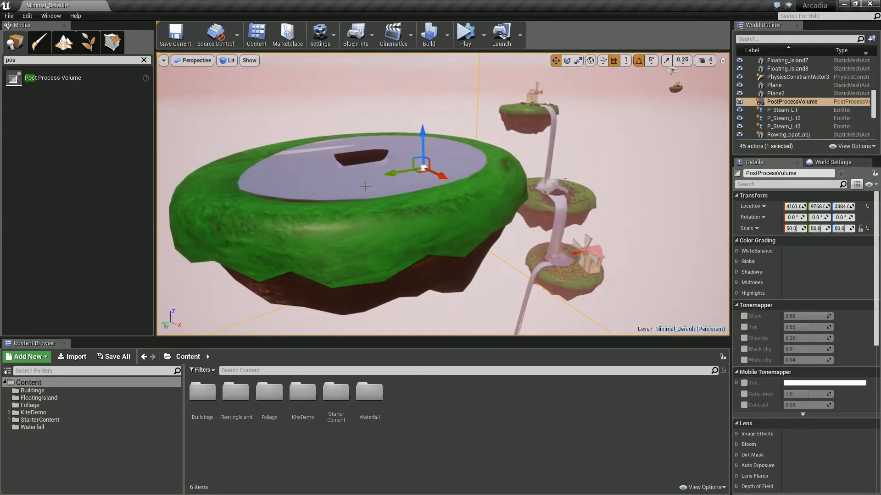
pyautogui.moveTo(420, 172); pyautogui.dragTo(239, 158)
pyautogui.moveTo(239, 158)
pyautogui.mouseDown(button='right')
pyautogui.moveTo(222, 157)
pyautogui.moveTo(252, 138)
pyautogui.moveTo(244, 111)
pyautogui.moveTo(253, 156)
pyautogui.mouseUp(button='right')
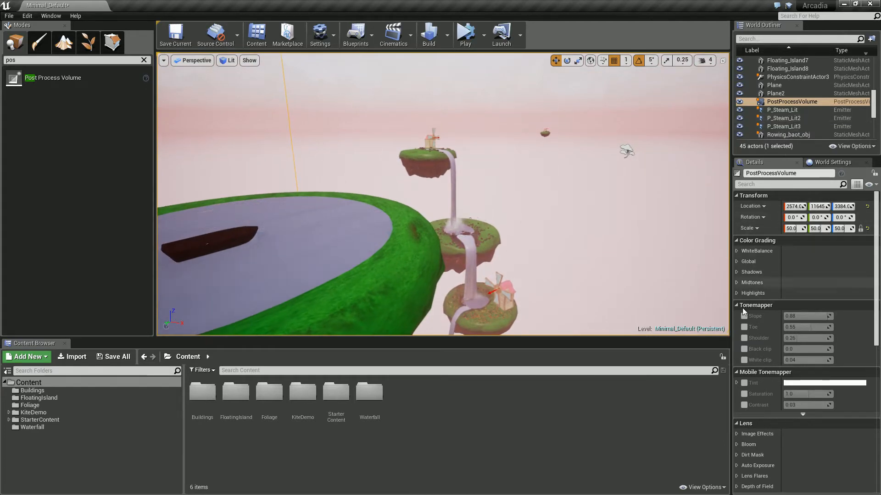
# Step: Enable the volume's white balance temperature and set it to about 8436
pyautogui.click(737, 261)
pyautogui.click(736, 251)
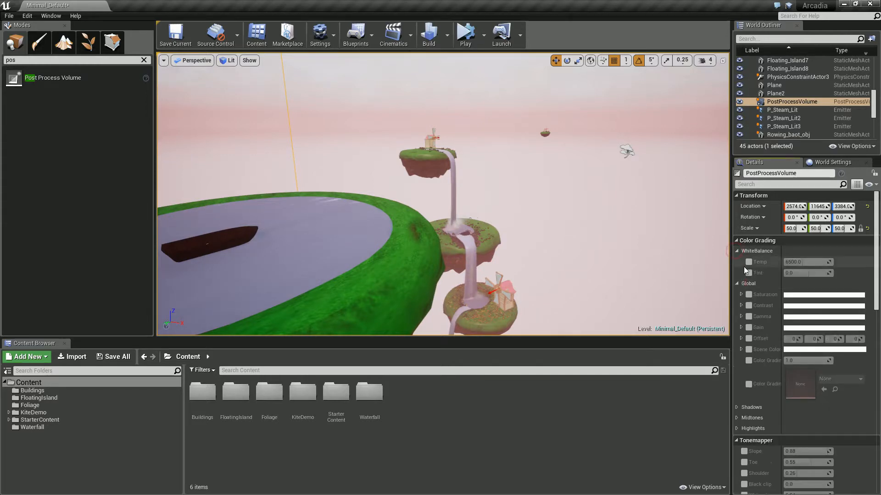
pyautogui.click(749, 262)
pyautogui.moveTo(802, 261); pyautogui.dragTo(781, 264)
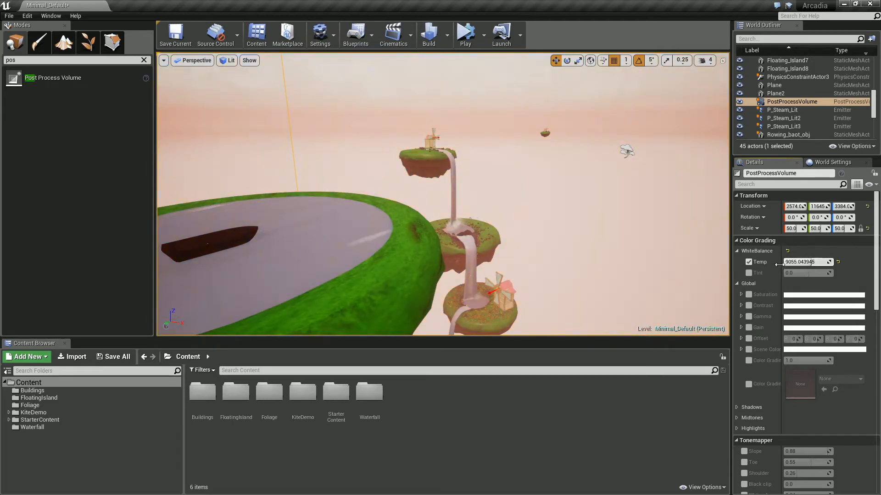
pyautogui.moveTo(773, 266); pyautogui.dragTo(777, 270)
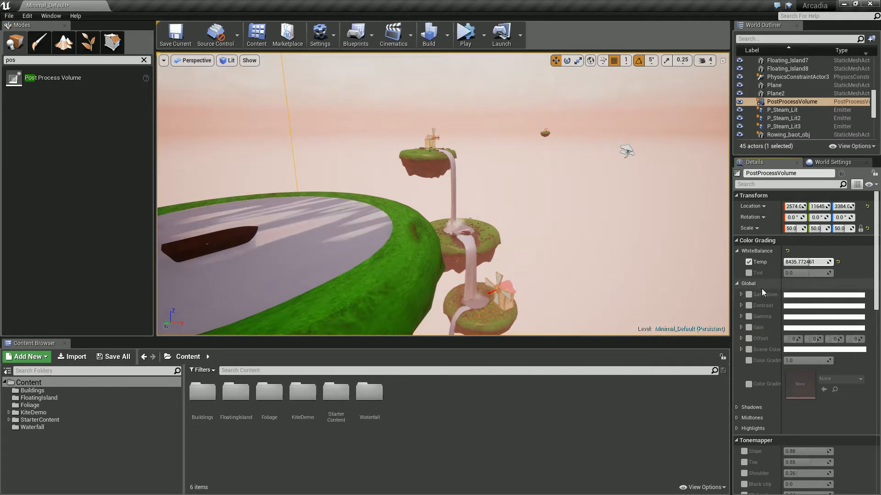
# Step: Try a white balance tint of about -0.72 and disable the tint override
pyautogui.click(748, 274)
pyautogui.moveTo(800, 273)
pyautogui.mouseDown()
pyautogui.moveTo(810, 275)
pyautogui.moveTo(792, 277)
pyautogui.mouseUp()
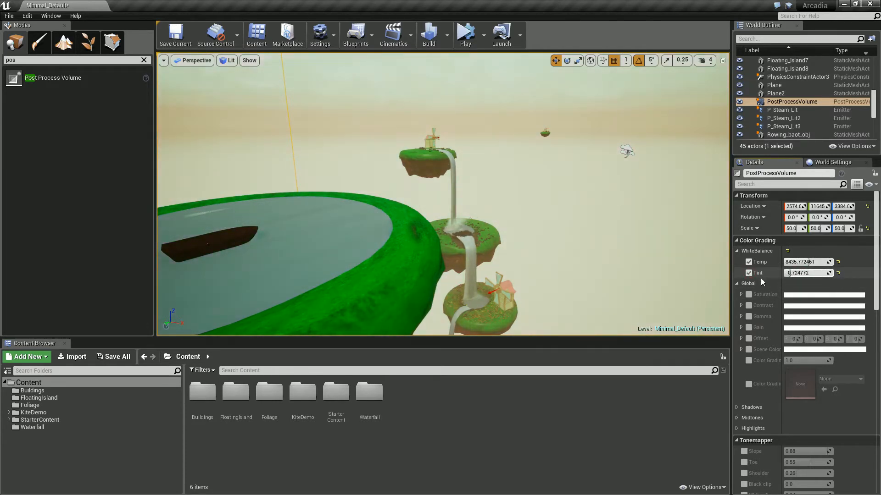
pyautogui.click(749, 274)
# Step: Enable the global saturation and contrast overrides, setting saturation to 1.22 and contrast to 1.28
pyautogui.click(748, 295)
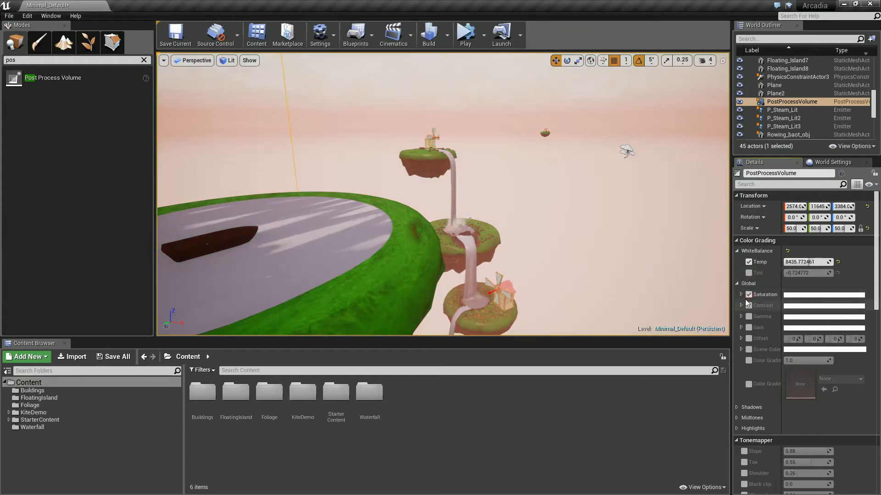
pyautogui.click(741, 294)
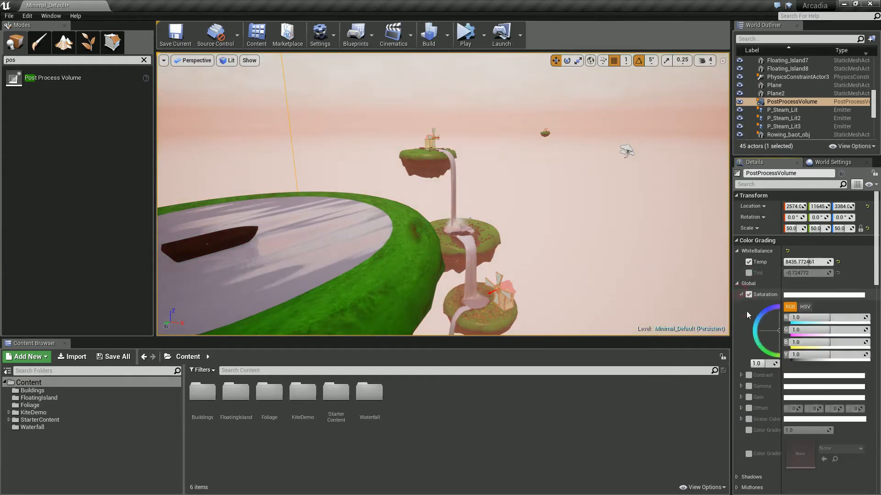
pyautogui.moveTo(762, 365); pyautogui.dragTo(767, 367)
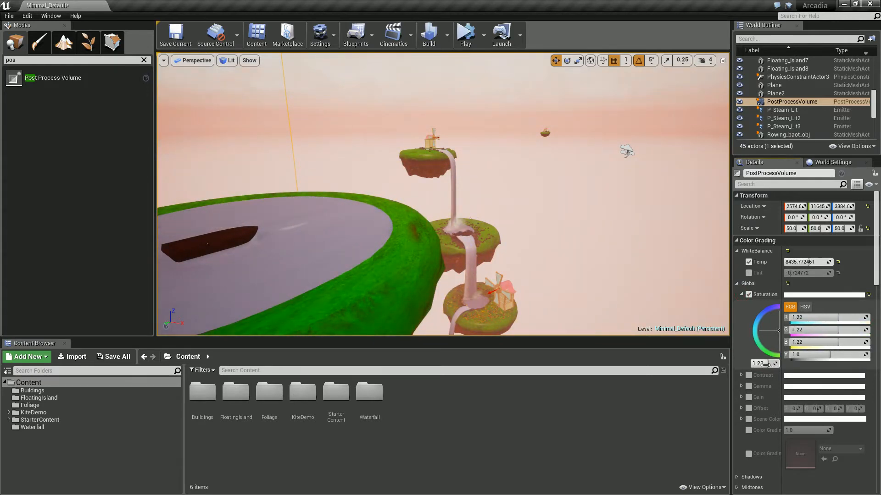
pyautogui.click(748, 375)
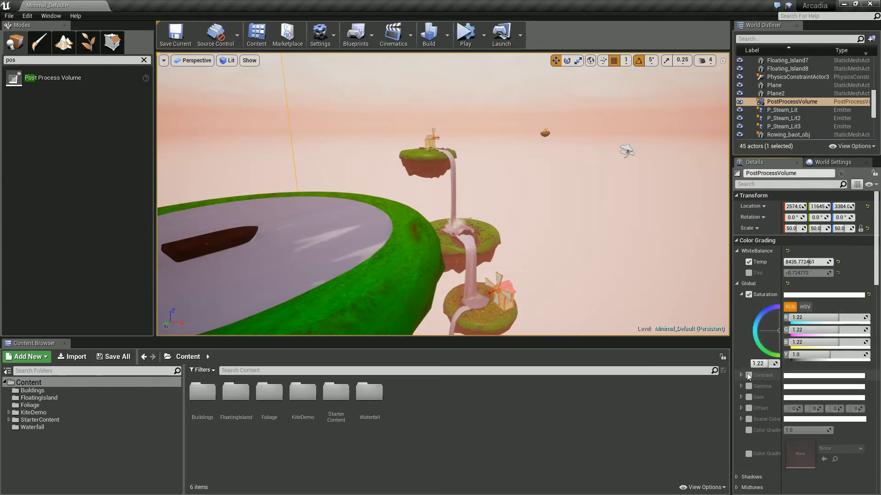
pyautogui.click(741, 375)
pyautogui.moveTo(759, 443); pyautogui.dragTo(770, 446)
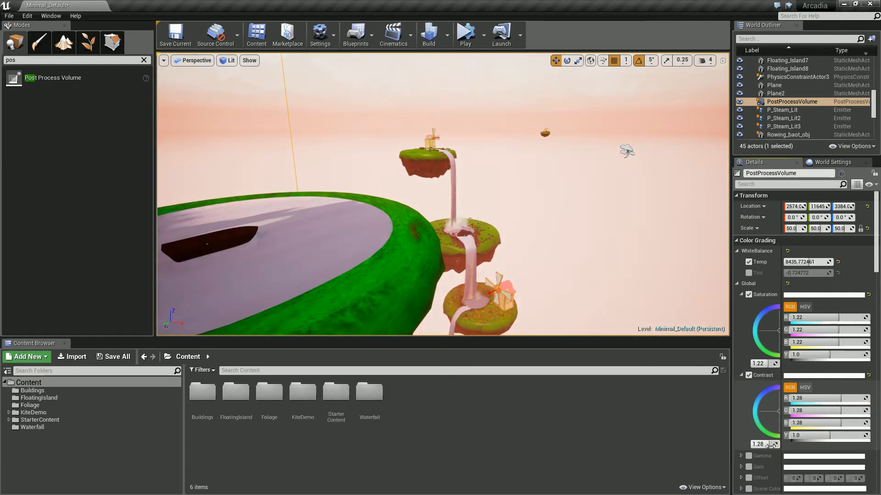
# Step: Enable the global gain override, set it to 0.66 and check the look around the islands
pyautogui.scroll(-2, 752, 395)
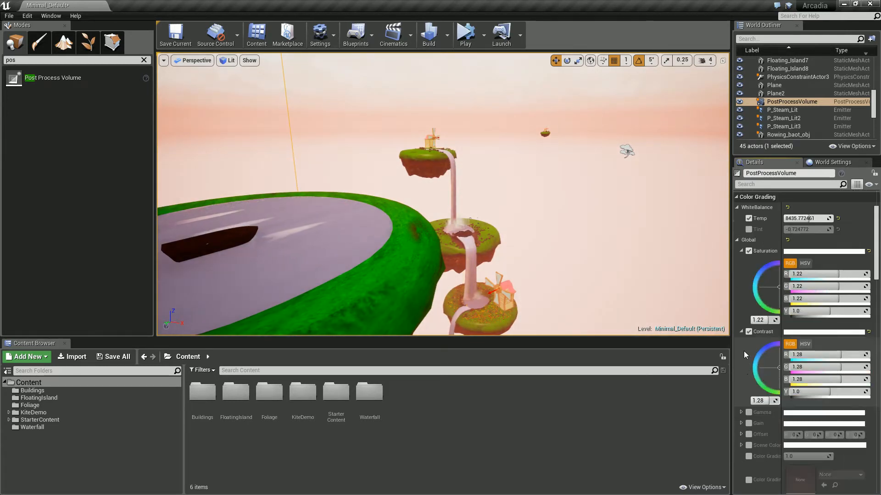
pyautogui.scroll(-2, 744, 351)
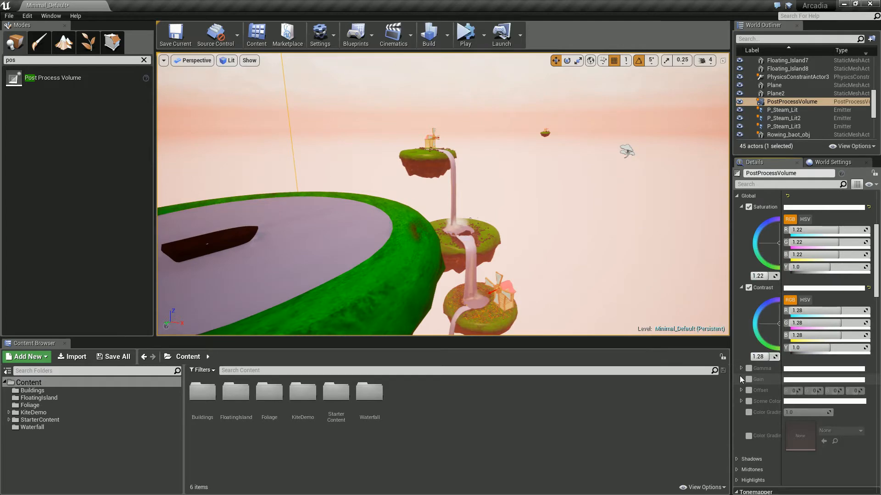
pyautogui.click(741, 379)
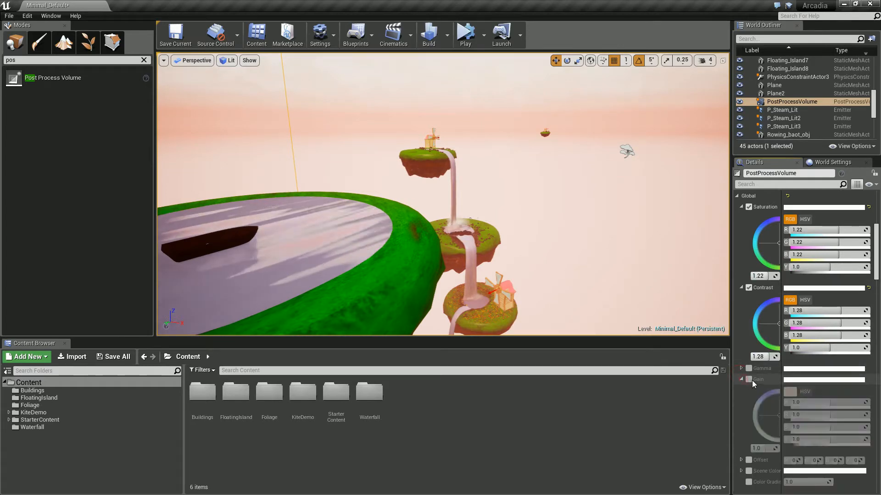
pyautogui.click(749, 379)
pyautogui.moveTo(761, 448)
pyautogui.mouseDown()
pyautogui.moveTo(772, 450)
pyautogui.moveTo(761, 453)
pyautogui.mouseUp()
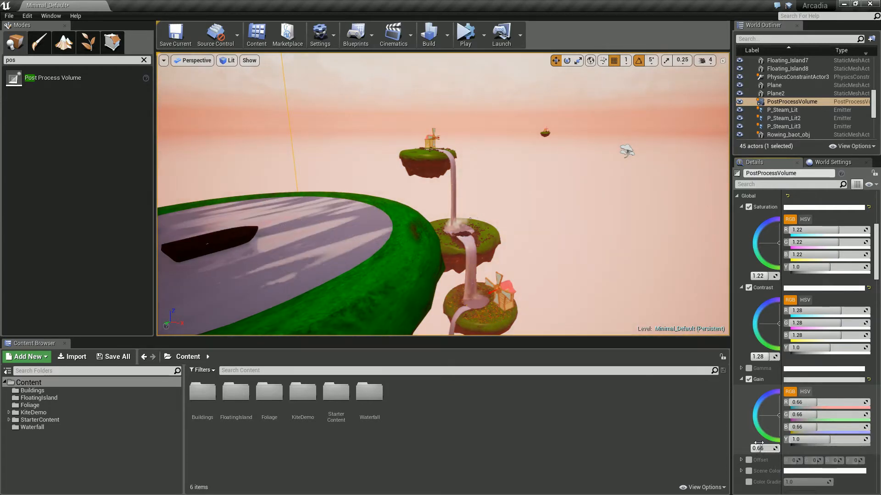
pyautogui.moveTo(447, 211)
pyautogui.mouseDown(button='right')
pyautogui.moveTo(457, 218)
pyautogui.moveTo(425, 211)
pyautogui.moveTo(462, 208)
pyautogui.mouseUp(button='right')
pyautogui.press('s')
pyautogui.press('w')
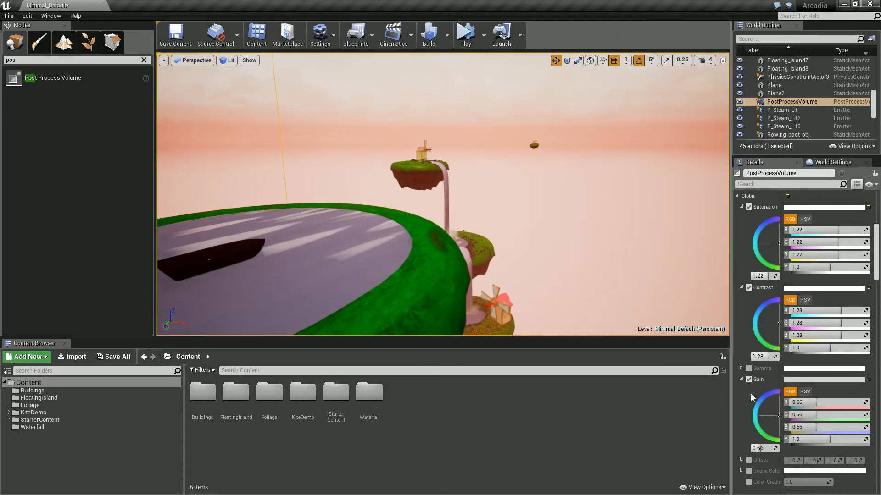
# Step: Enable the tonemapper slope and set it to about 0.98
pyautogui.scroll(-3, 774, 395)
pyautogui.scroll(-10, 758, 363)
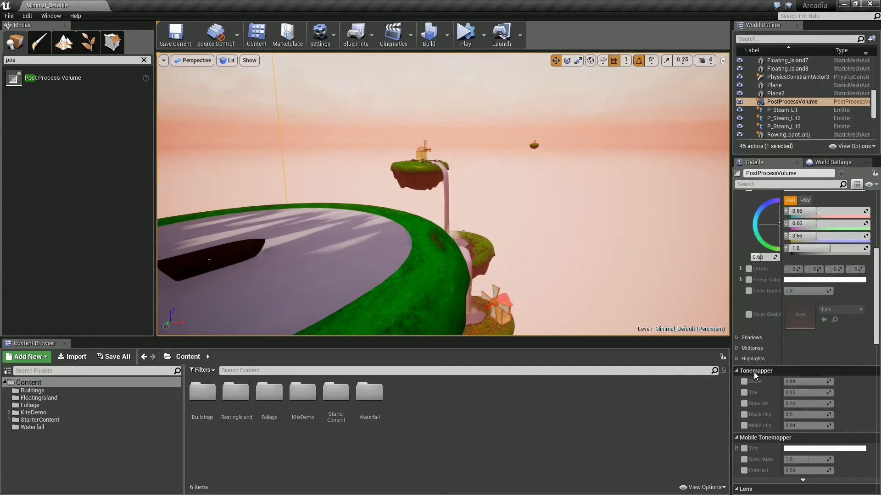
pyautogui.scroll(-2, 754, 370)
pyautogui.click(744, 352)
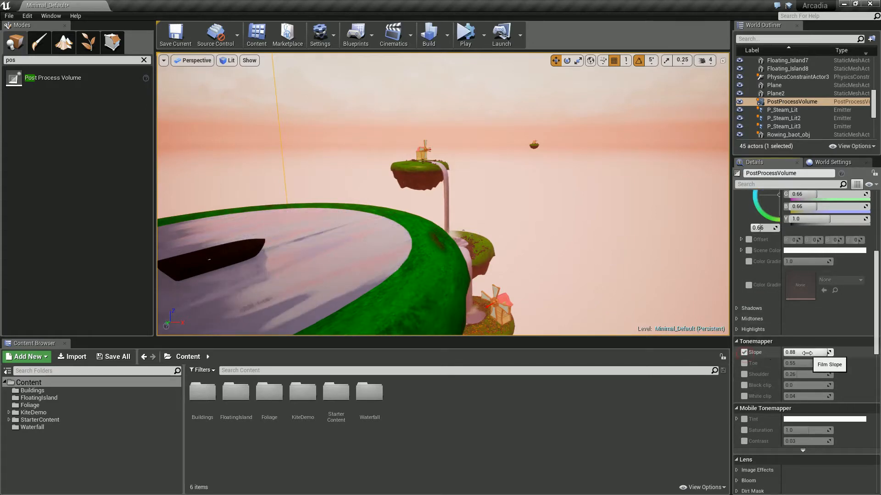
pyautogui.moveTo(807, 352)
pyautogui.mouseDown()
pyautogui.moveTo(797, 353)
pyautogui.moveTo(820, 361)
pyautogui.mouseUp()
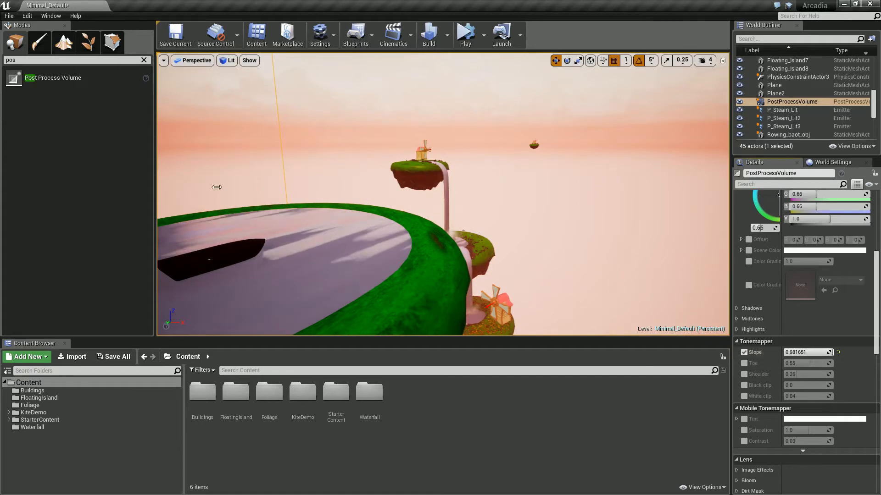
# Step: Enable the tonemapper toe, set it to about 0.66 and view the islands from different positions
pyautogui.click(744, 363)
pyautogui.moveTo(800, 363); pyautogui.dragTo(820, 371)
pyautogui.moveTo(504, 207); pyautogui.dragTo(471, 210, button='right')
pyautogui.press('s')
pyautogui.moveTo(460, 289); pyautogui.dragTo(486, 280, button='right')
pyautogui.press('w')
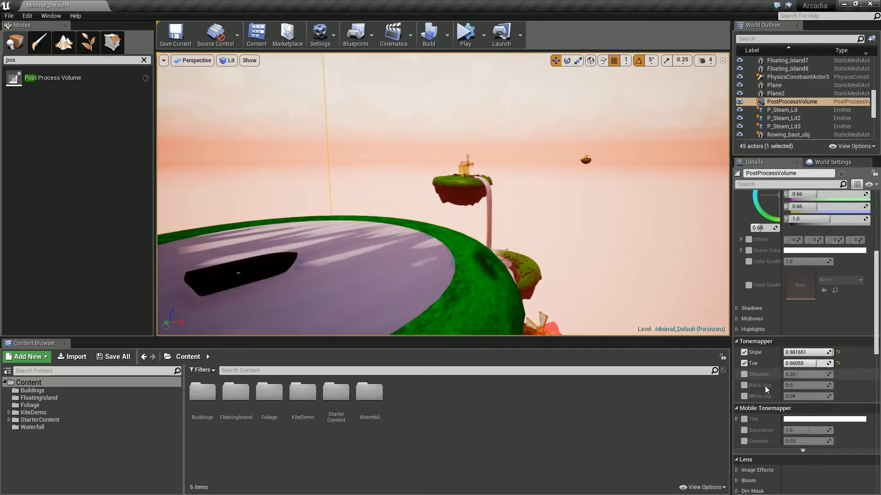
# Step: Try a tonemapper shoulder of about 0.34 and a black clip of about 0.03, disabling each override again
pyautogui.click(743, 374)
pyautogui.moveTo(802, 374)
pyautogui.mouseDown()
pyautogui.moveTo(821, 377)
pyautogui.moveTo(733, 370)
pyautogui.moveTo(742, 369)
pyautogui.mouseUp()
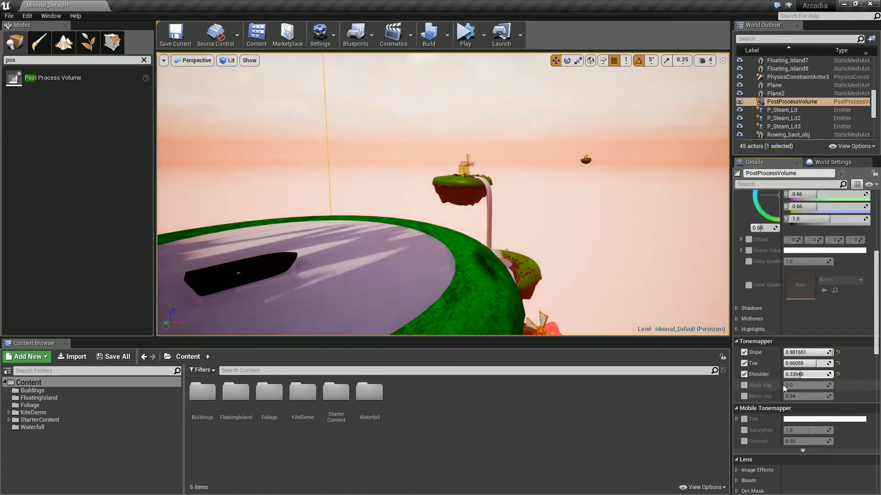
pyautogui.click(744, 374)
pyautogui.click(747, 387)
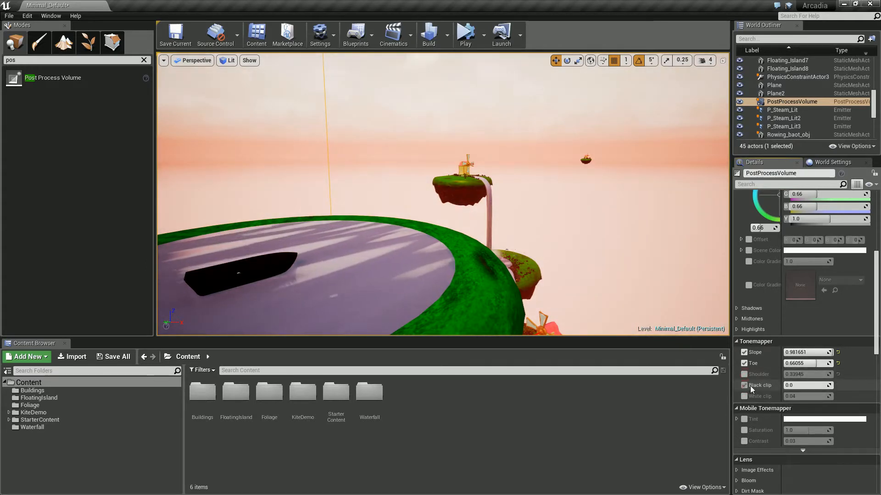
pyautogui.moveTo(792, 385)
pyautogui.mouseDown()
pyautogui.moveTo(807, 385)
pyautogui.moveTo(775, 386)
pyautogui.moveTo(799, 387)
pyautogui.mouseUp()
pyautogui.click(745, 386)
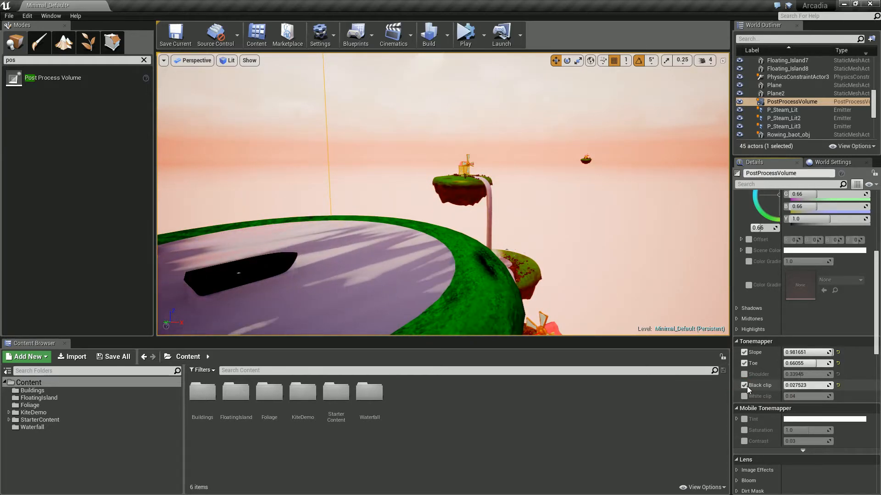
# Step: Try a tonemapper white clip of about 0.94 and disable its override
pyautogui.click(744, 396)
pyautogui.moveTo(798, 396); pyautogui.dragTo(831, 398)
pyautogui.click(744, 397)
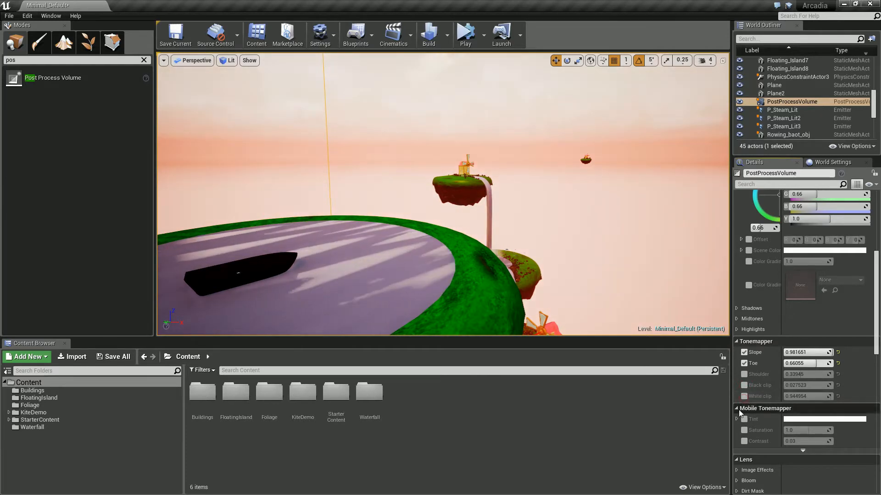
# Step: Enable the lens vignette intensity on the post process volume and set it to about 0.69
pyautogui.scroll(-5, 738, 409)
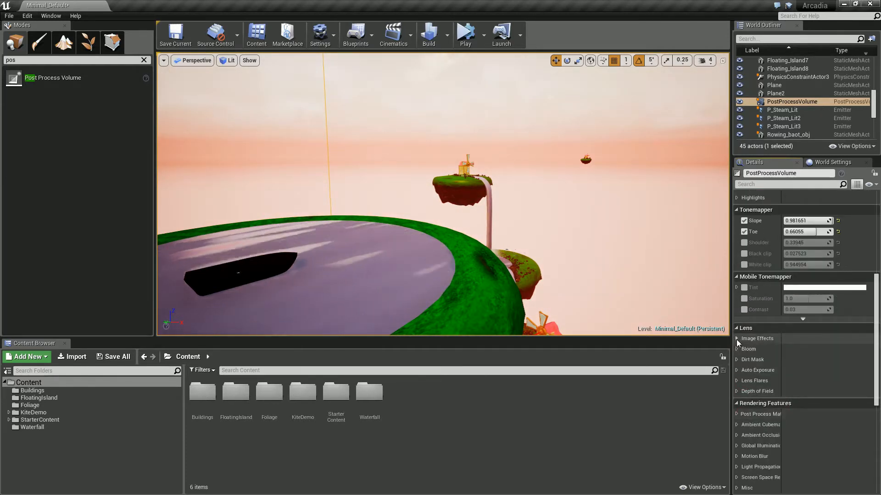
pyautogui.click(736, 338)
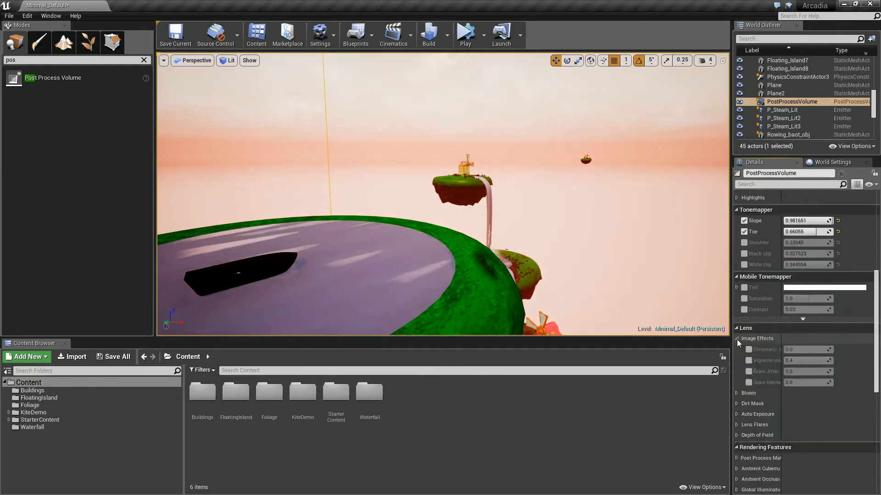
pyautogui.click(748, 361)
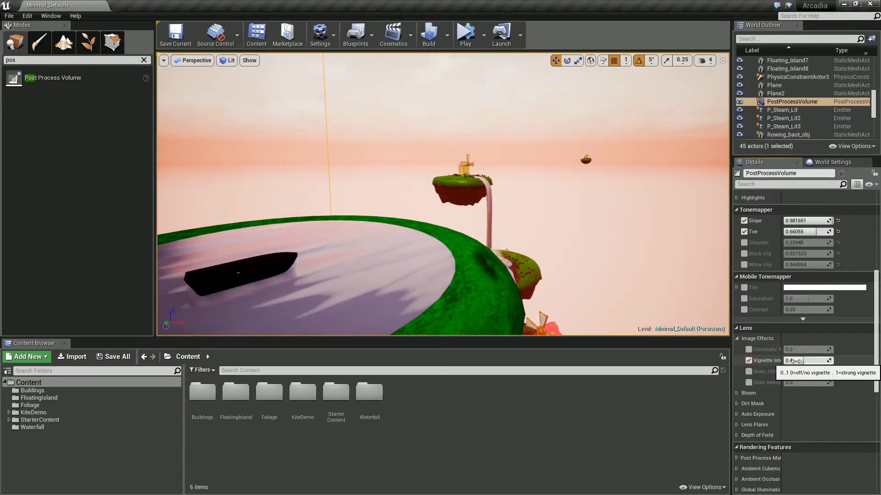
pyautogui.moveTo(793, 361); pyautogui.dragTo(806, 365)
pyautogui.moveTo(554, 223); pyautogui.dragTo(525, 223, button='right')
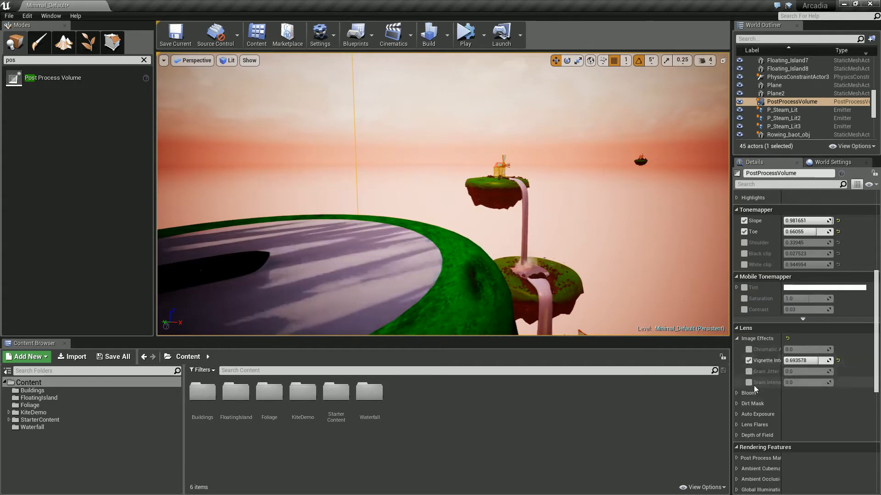
# Step: Enable the bloom method, intensity and threshold overrides and set the bloom intensity to about 2.86
pyautogui.click(737, 393)
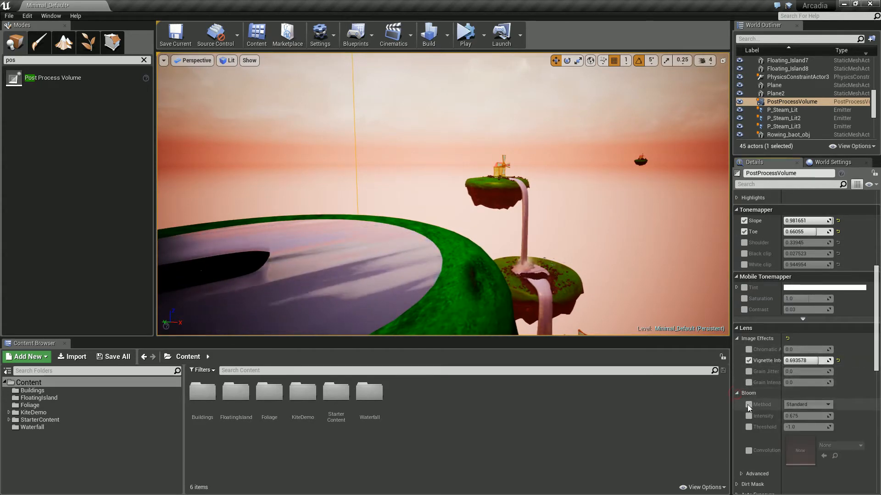
pyautogui.click(748, 405)
pyautogui.click(748, 416)
pyautogui.click(749, 427)
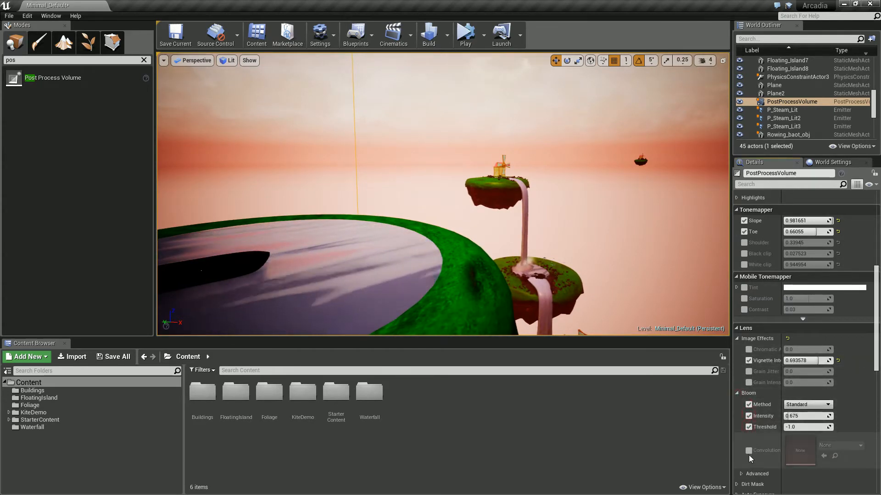
pyautogui.moveTo(800, 416); pyautogui.dragTo(783, 426)
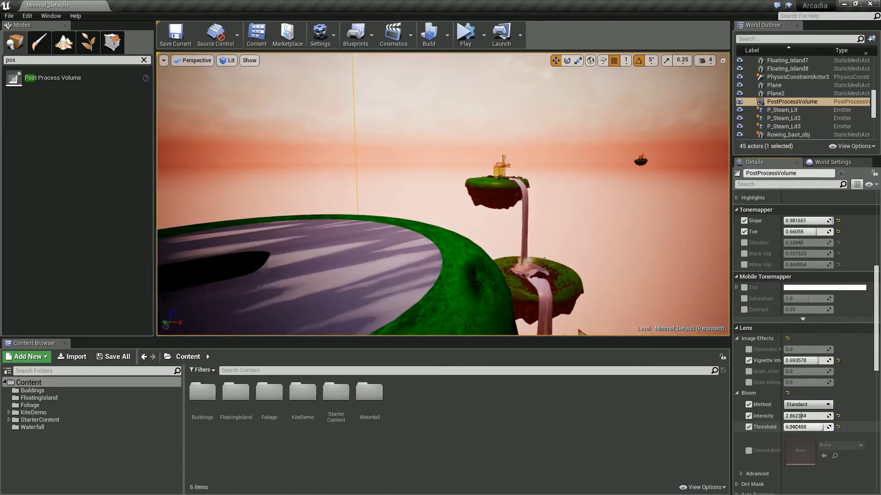
# Step: Set the bloom threshold to about -0.42, toggling its override to compare the look and leaving it enabled
pyautogui.moveTo(779, 426); pyautogui.dragTo(775, 428)
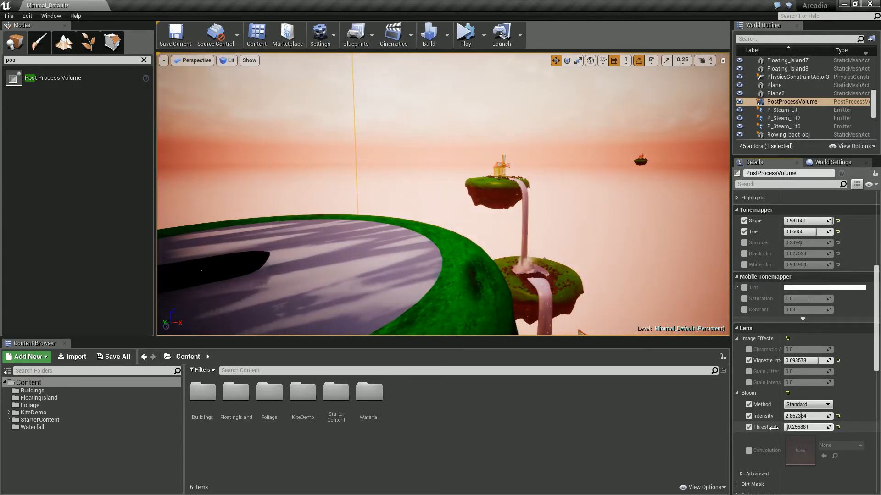
pyautogui.click(750, 427)
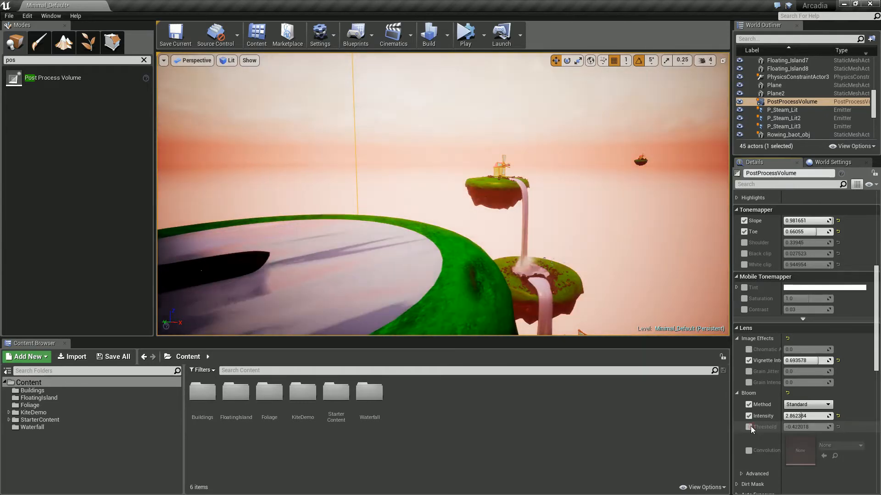
pyautogui.click(750, 426)
pyautogui.click(748, 425)
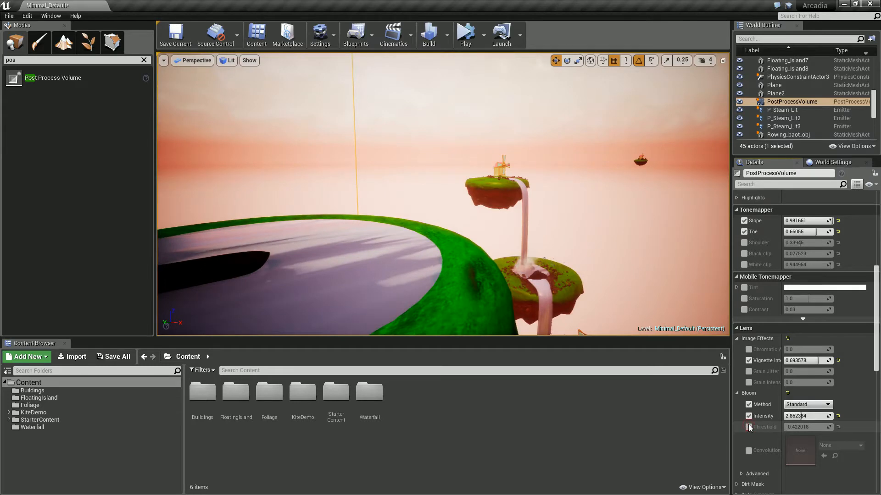
pyautogui.click(748, 425)
pyautogui.click(748, 424)
pyautogui.click(748, 424)
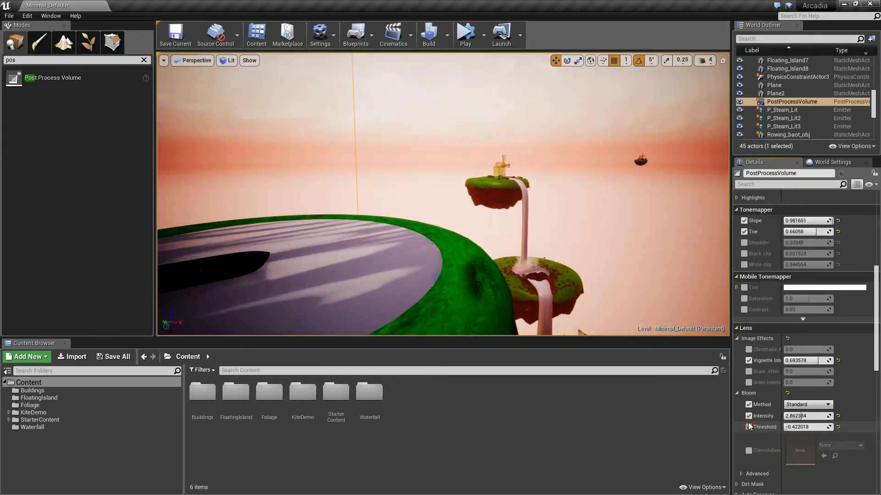
# Step: Set the lens flare intensity to about 1.03 while viewing the flares around the sun
pyautogui.scroll(-4, 750, 419)
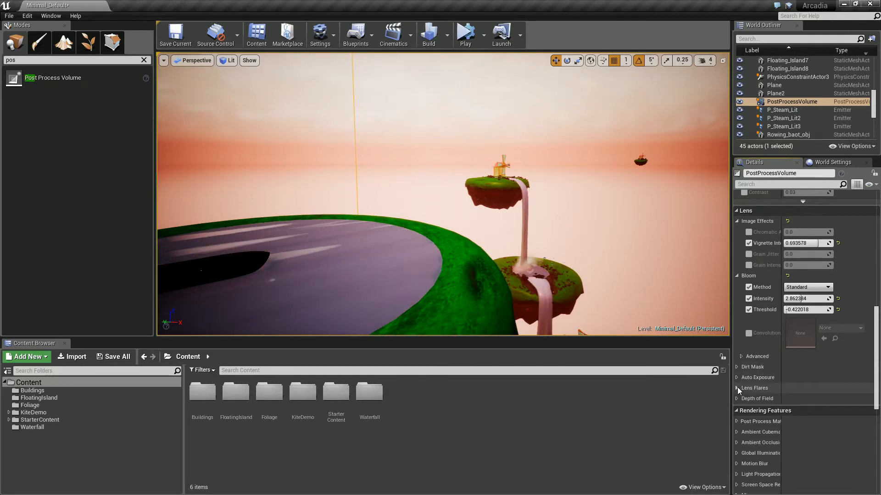
pyautogui.click(737, 388)
pyautogui.moveTo(527, 257); pyautogui.dragTo(322, 170, button='right')
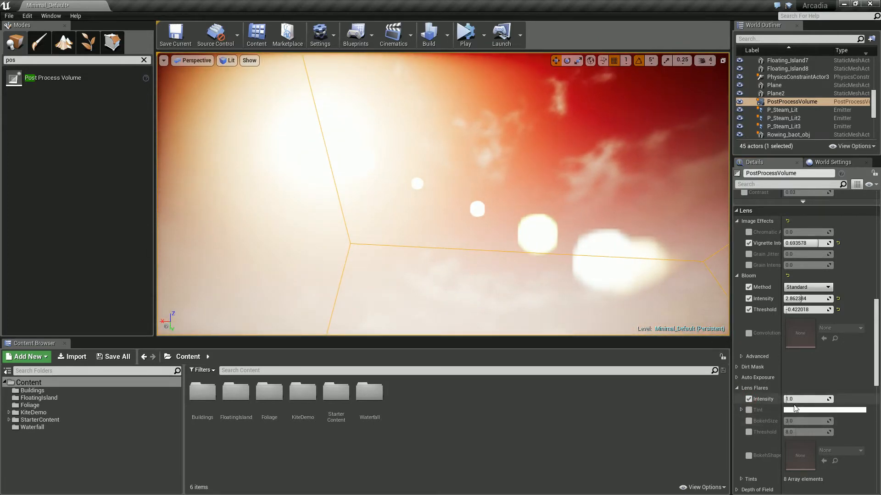
pyautogui.moveTo(793, 402); pyautogui.dragTo(794, 402)
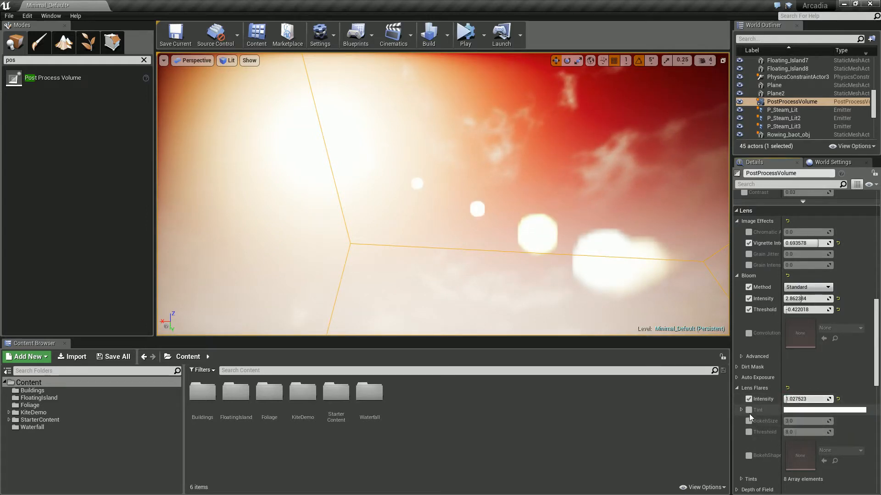
pyautogui.scroll(-4, 745, 447)
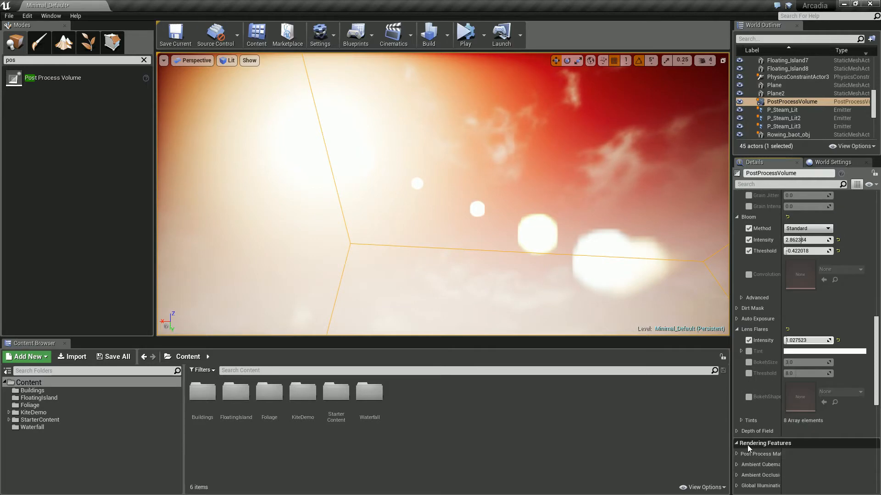
pyautogui.moveTo(603, 307); pyautogui.dragTo(821, 374, button='right')
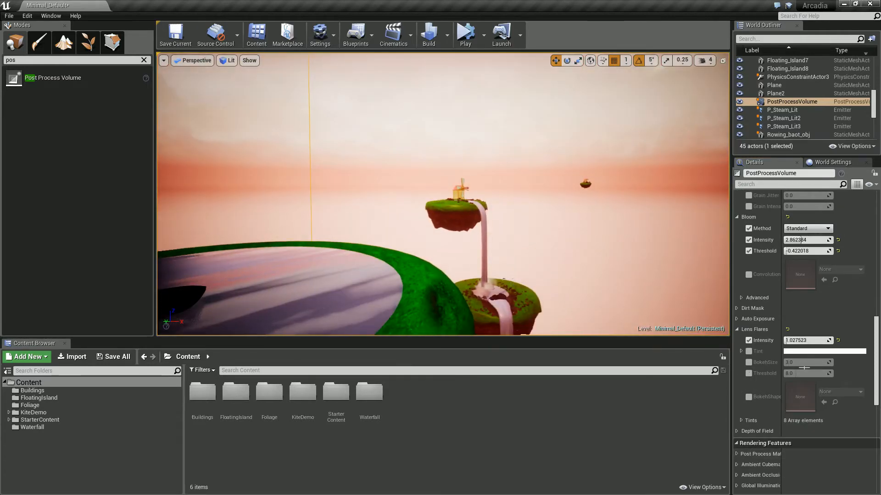
# Step: Enable all the main depth of field overrides, from the BokehDOF method down to the far blur size
pyautogui.scroll(-2, 749, 416)
pyautogui.click(736, 402)
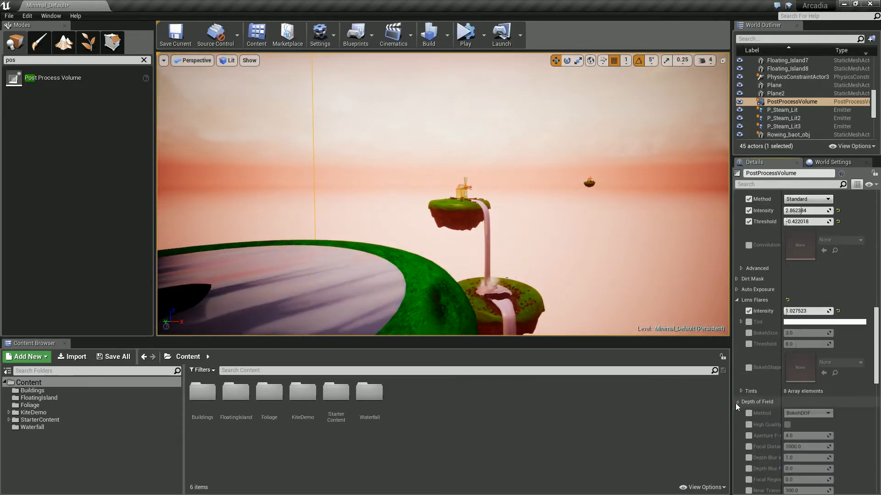
pyautogui.scroll(-2, 756, 410)
pyautogui.click(749, 355)
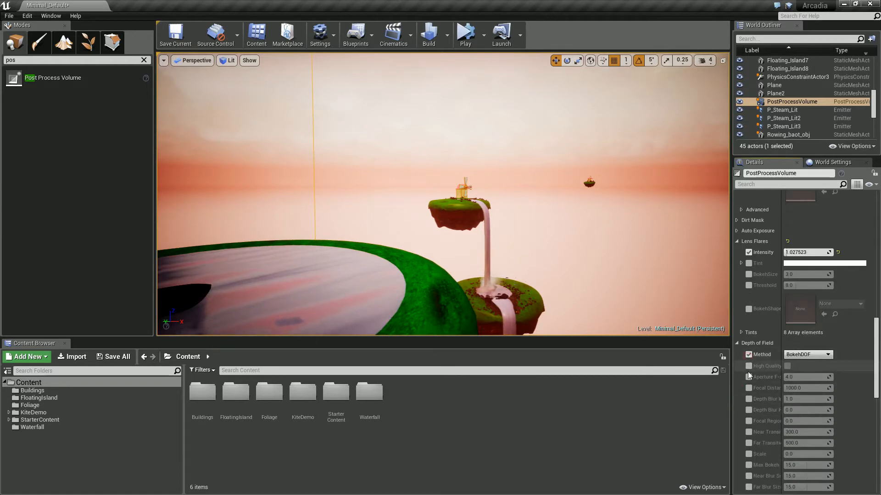
pyautogui.click(748, 366)
pyautogui.click(748, 377)
pyautogui.click(748, 388)
pyautogui.click(749, 399)
pyautogui.click(749, 410)
pyautogui.click(749, 432)
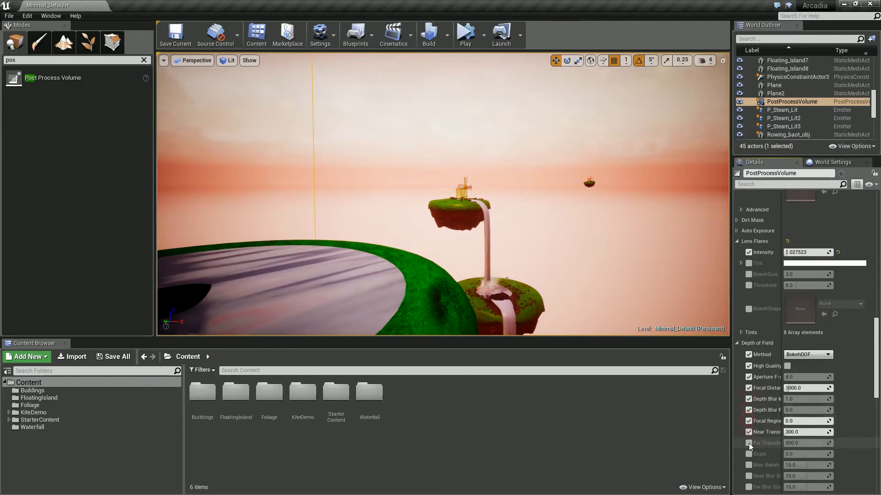
pyautogui.click(748, 443)
pyautogui.click(748, 454)
pyautogui.click(748, 465)
pyautogui.click(749, 477)
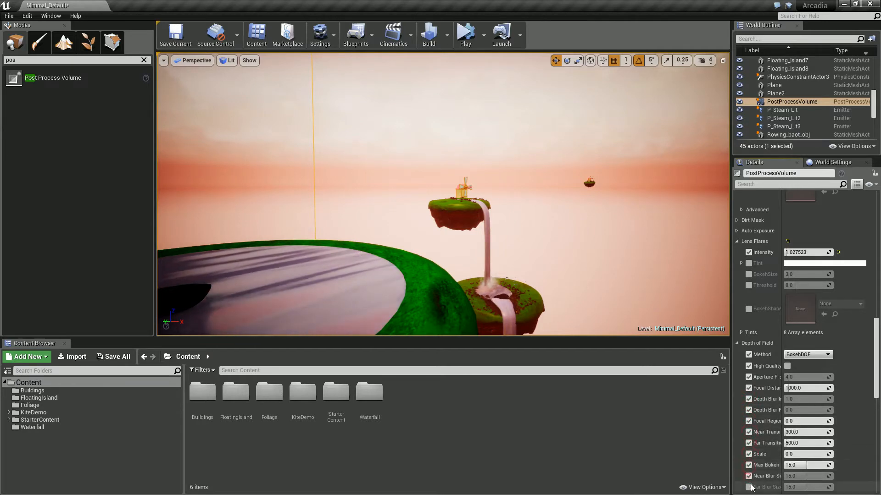
pyautogui.scroll(-3, 765, 455)
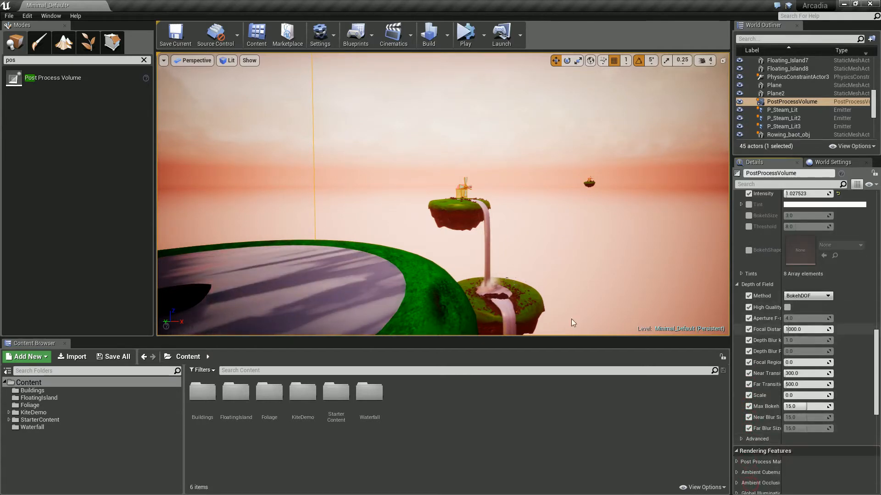
# Step: Turn on the high quality depth of field option and set the scale to 0.15 after trying 0.2 and 0.1
pyautogui.moveTo(513, 288); pyautogui.dragTo(517, 292, button='right')
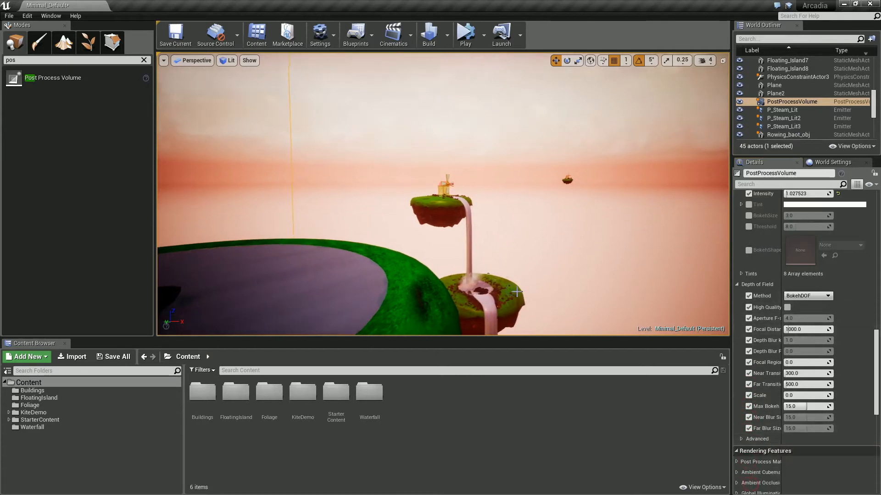
pyautogui.click(787, 307)
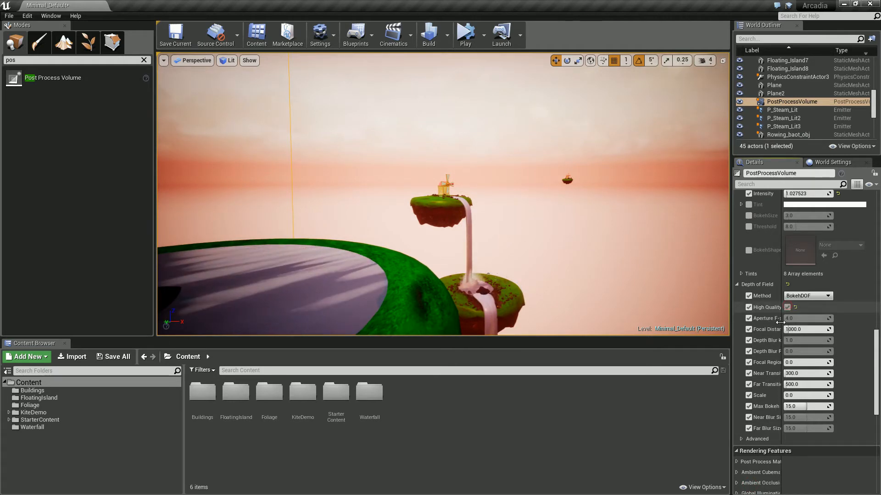
pyautogui.click(798, 396)
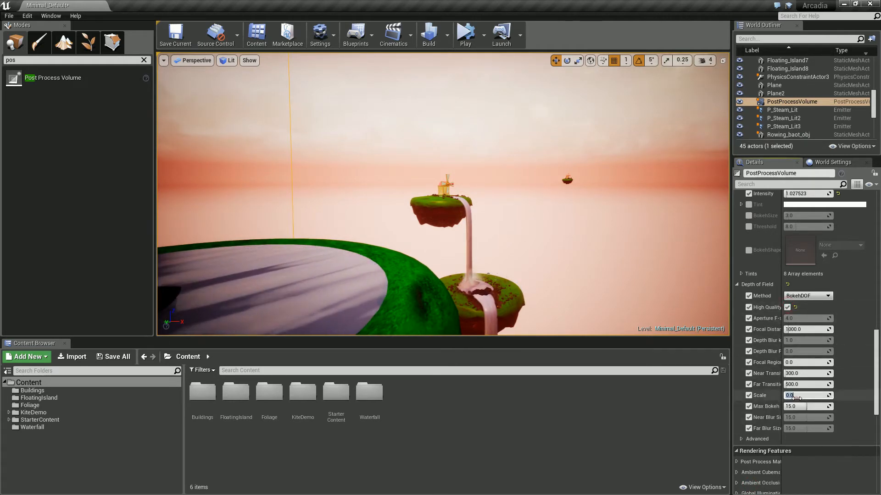
pyautogui.write('0.2')
pyautogui.press('Return')
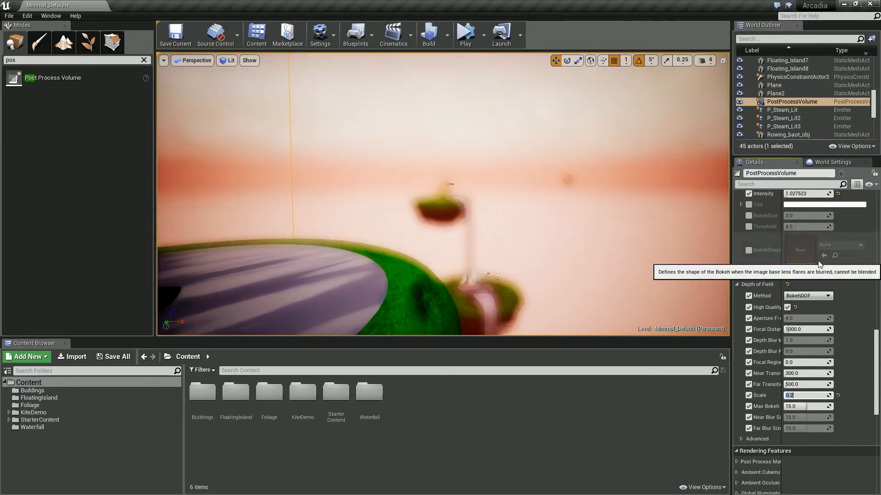
pyautogui.press('Return')
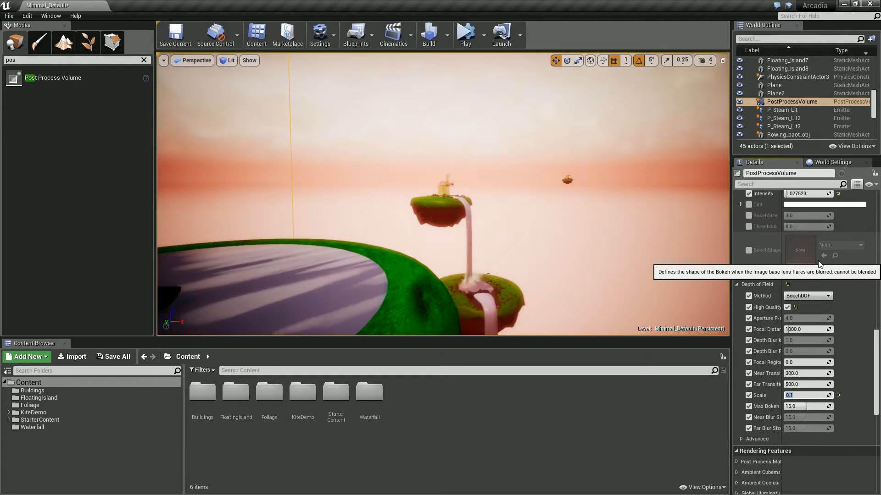
pyautogui.write('0')
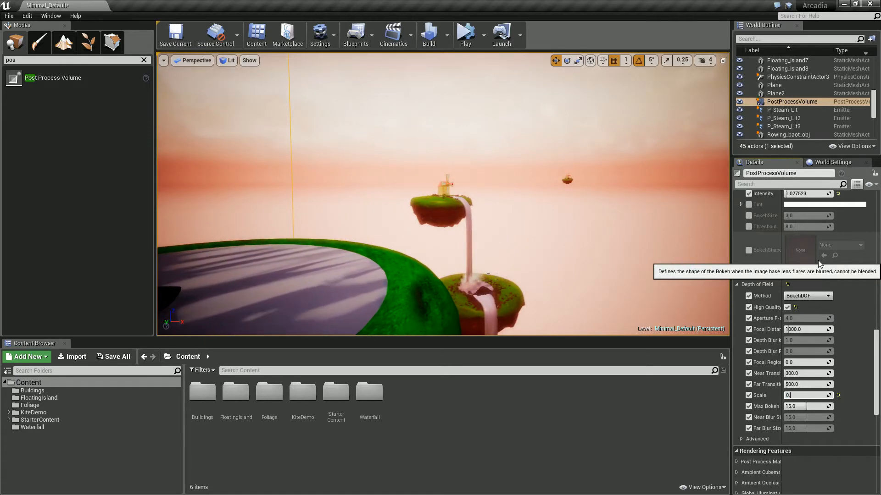
pyautogui.press('Return')
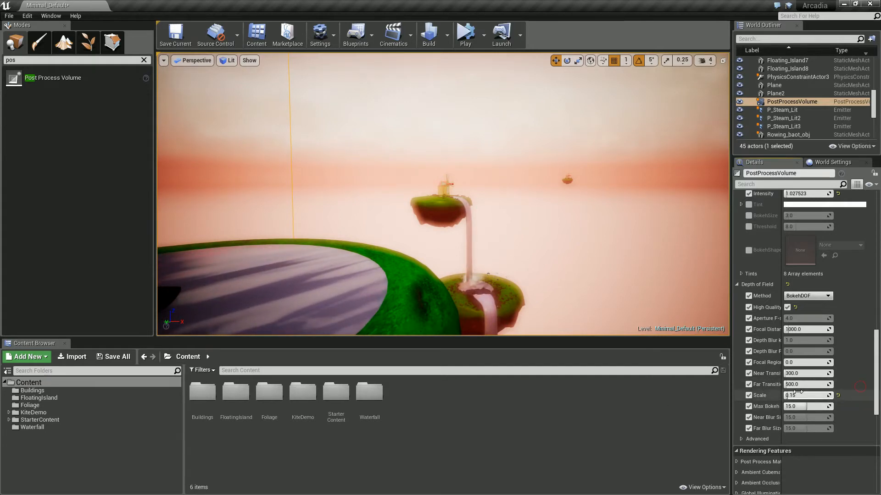
# Step: Set the depth of field focal distance to 1.0 and the focal region to about 3486
pyautogui.moveTo(790, 330); pyautogui.dragTo(756, 347)
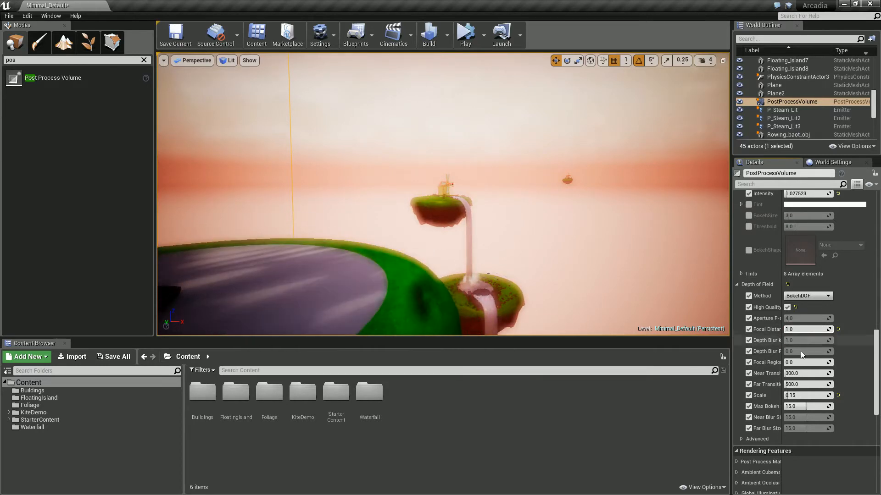
pyautogui.moveTo(792, 363); pyautogui.dragTo(807, 363)
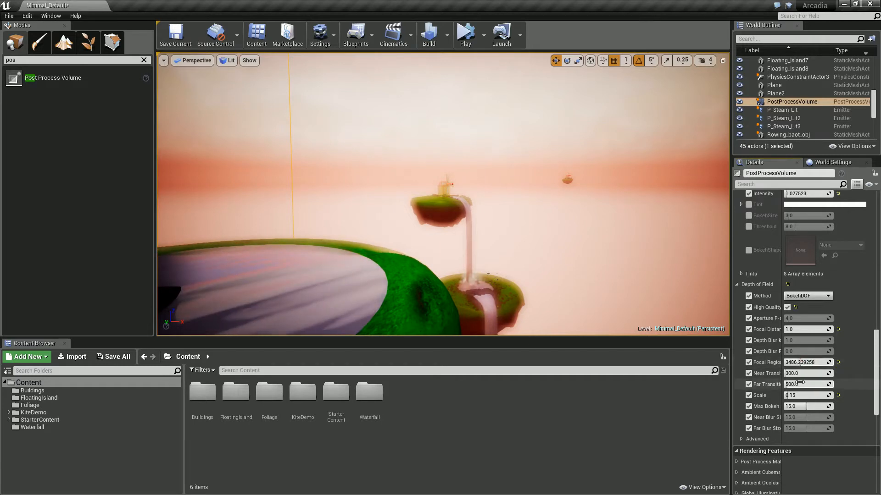
# Step: Try a near transition region of about 6697, undo it, and set the max bokeh size to about 8.22
pyautogui.moveTo(791, 374); pyautogui.dragTo(792, 375)
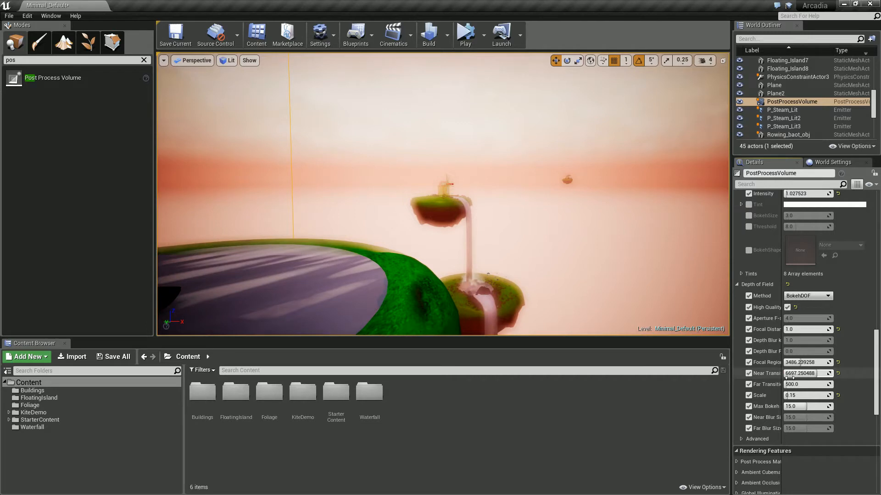
pyautogui.hotkey('ctrl', 'z')
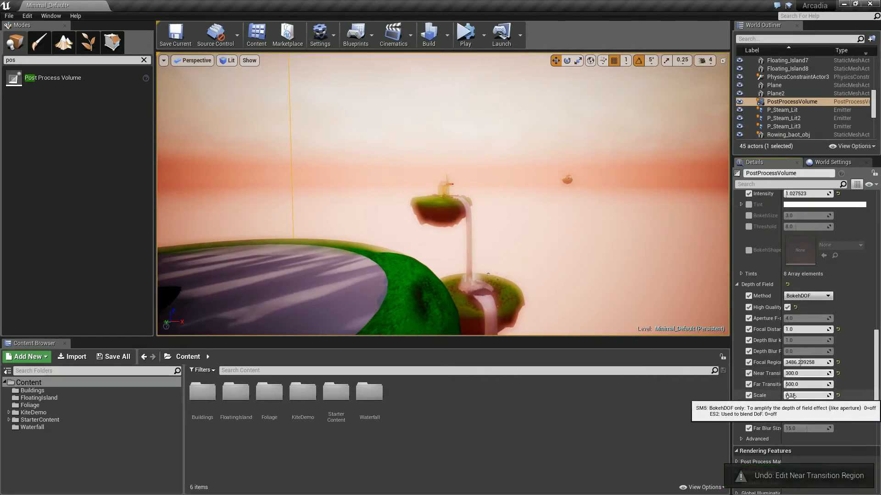
pyautogui.moveTo(800, 407)
pyautogui.mouseDown()
pyautogui.moveTo(814, 406)
pyautogui.moveTo(785, 403)
pyautogui.moveTo(801, 403)
pyautogui.mouseUp()
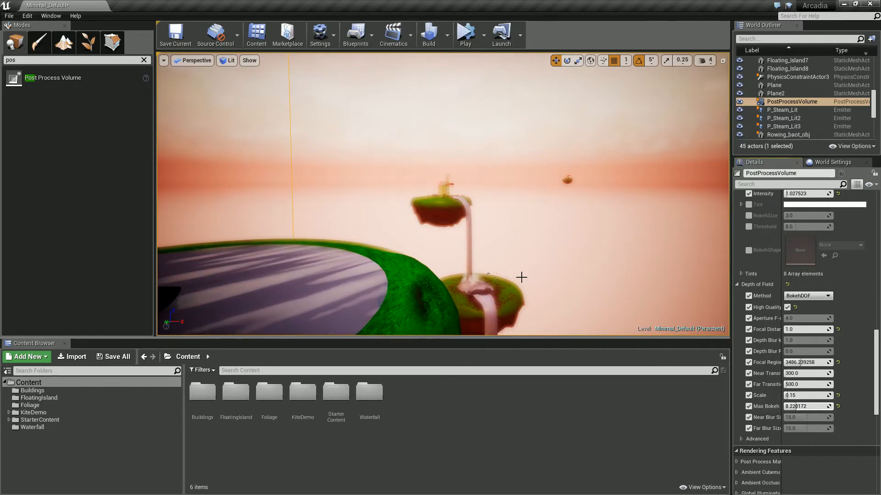
# Step: Assign the M_Wood_Pine material to the rowing boat floating on the island's lake
pyautogui.moveTo(504, 254); pyautogui.dragTo(498, 233, button='right')
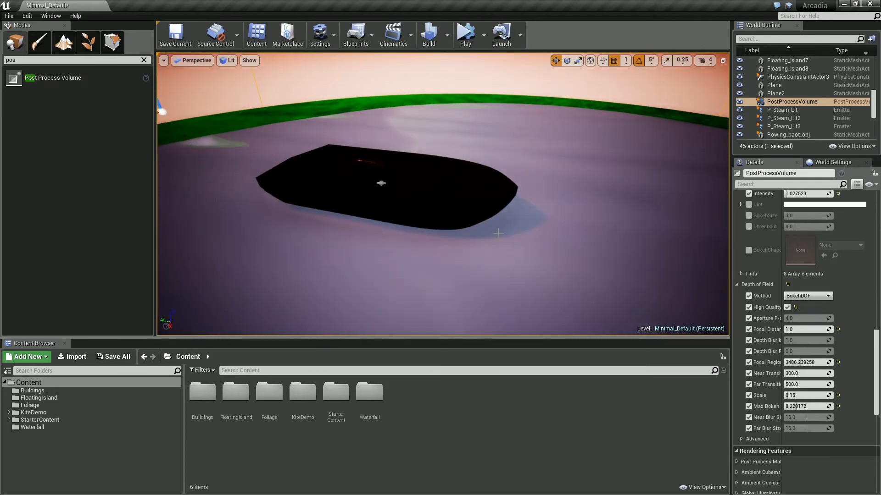
pyautogui.click(465, 211)
pyautogui.scroll(-10, 755, 358)
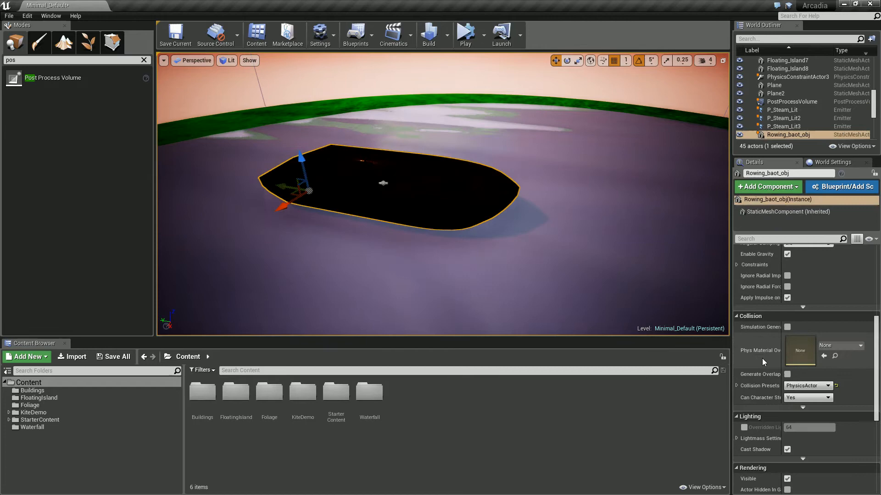
pyautogui.scroll(10, 761, 358)
pyautogui.click(834, 381)
pyautogui.write('pin')
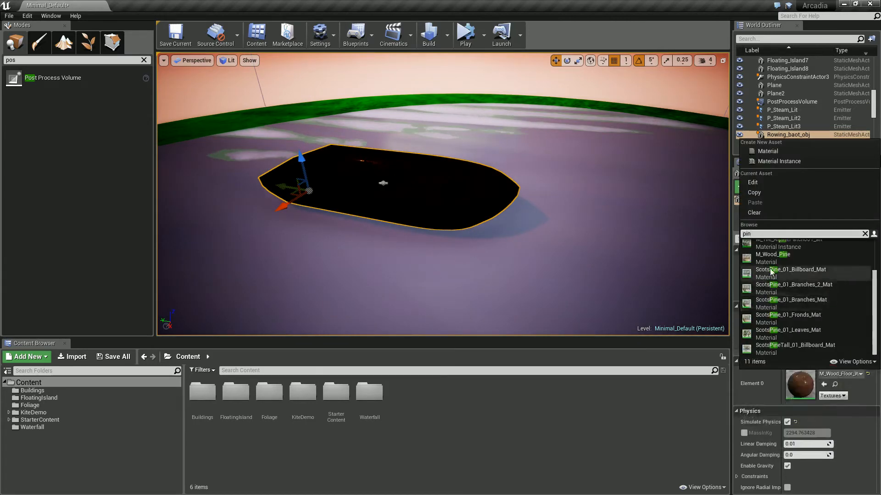
pyautogui.click(768, 258)
# Step: Place another post process volume on the flowered windmill island and scale it to 25 on all axes
pyautogui.moveTo(431, 216); pyautogui.dragTo(223, 172, button='right')
pyautogui.moveTo(53, 77); pyautogui.dragTo(463, 282)
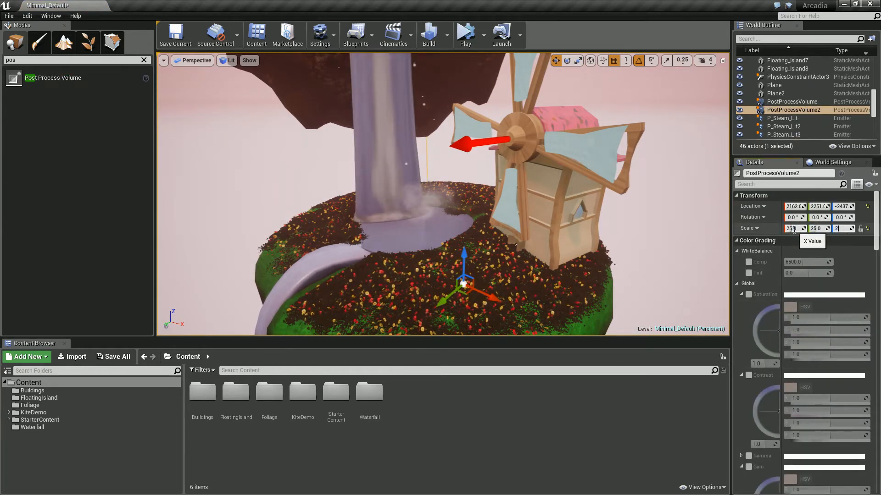
pyautogui.moveTo(380, 178); pyautogui.dragTo(293, 104, button='right')
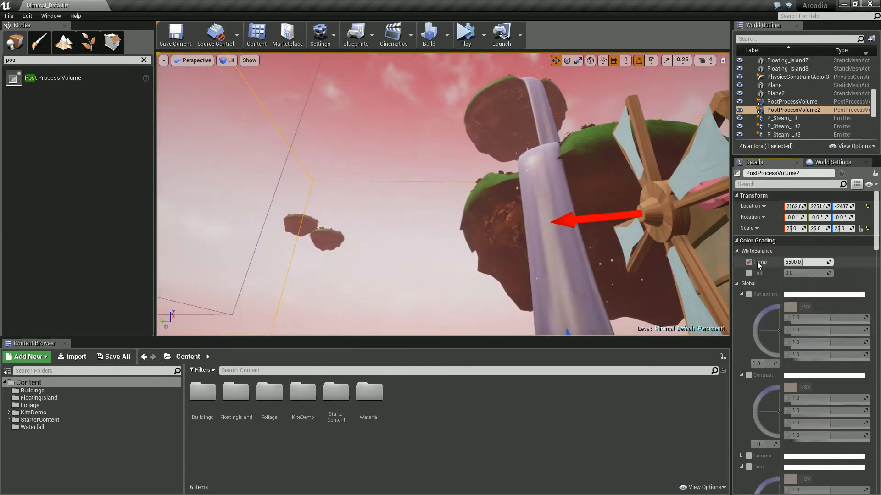
# Step: Override the new volume's white balance with a temp of about 5385 and a tint of about -0.35
pyautogui.moveTo(795, 264)
pyautogui.mouseDown()
pyautogui.moveTo(777, 266)
pyautogui.moveTo(792, 268)
pyautogui.mouseUp()
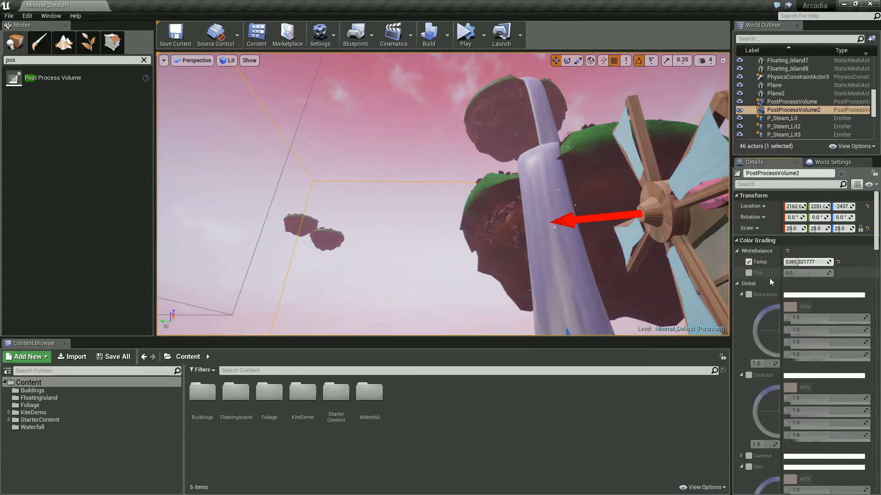
pyautogui.click(749, 273)
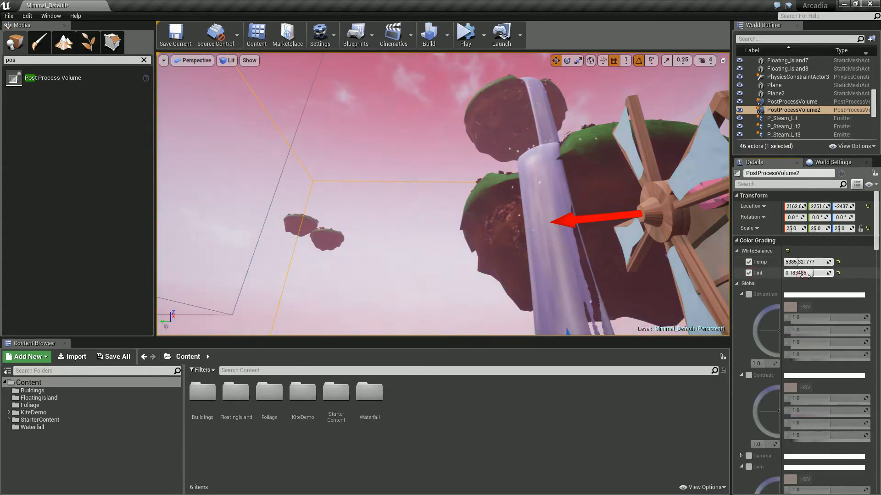
pyautogui.moveTo(806, 275); pyautogui.dragTo(789, 275)
# Step: Try a global saturation of 0.88, disable its override, and set the global contrast to 0.7
pyautogui.moveTo(621, 308); pyautogui.dragTo(653, 359, button='right')
pyautogui.press('w')
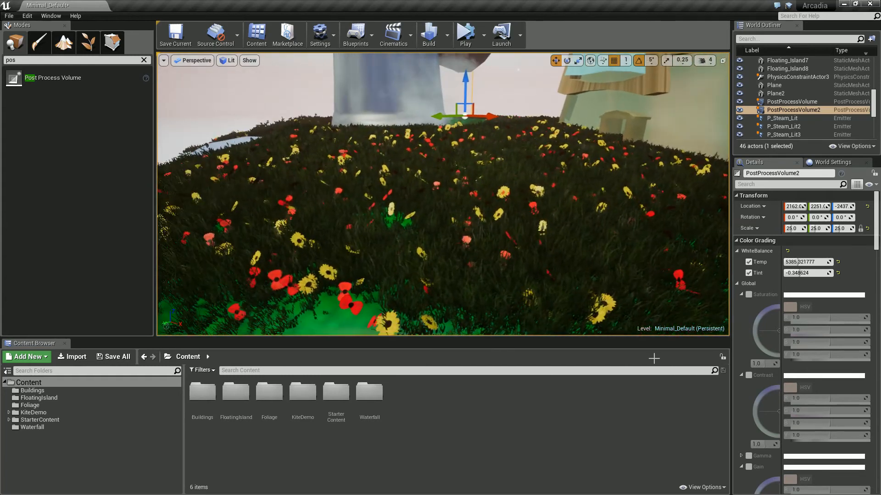
pyautogui.click(748, 295)
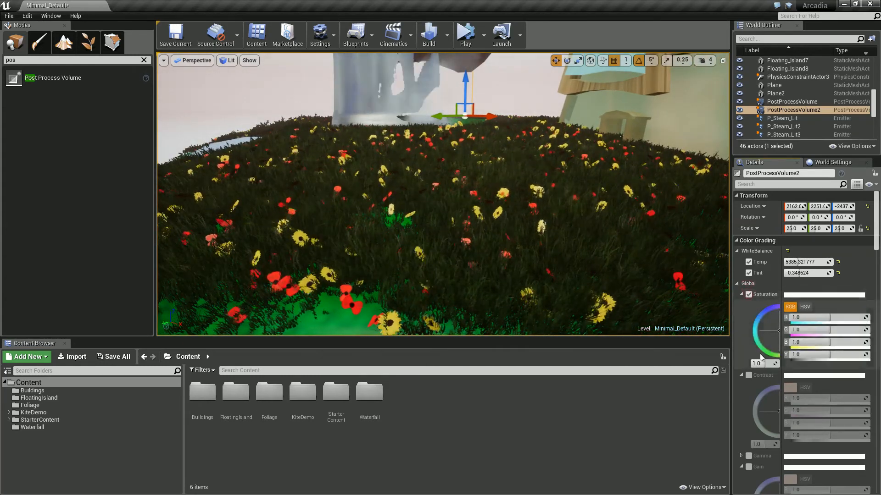
pyautogui.moveTo(756, 365)
pyautogui.mouseDown()
pyautogui.moveTo(736, 368)
pyautogui.moveTo(751, 372)
pyautogui.mouseUp()
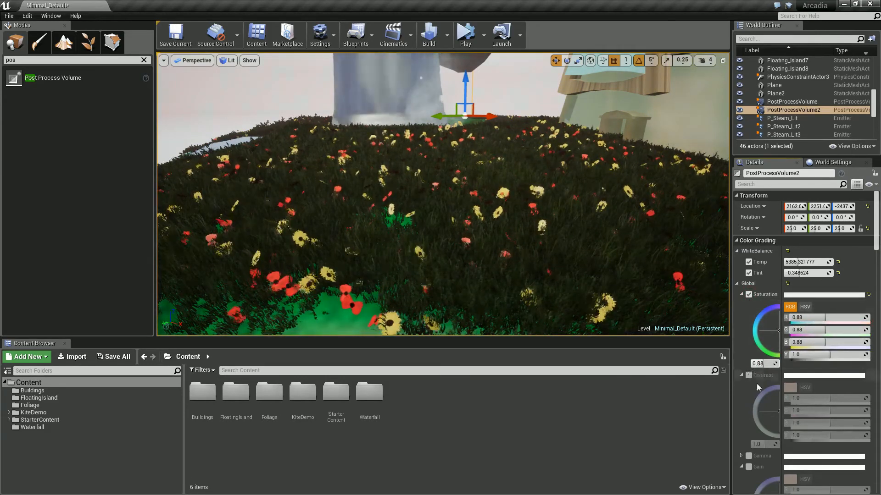
pyautogui.click(748, 375)
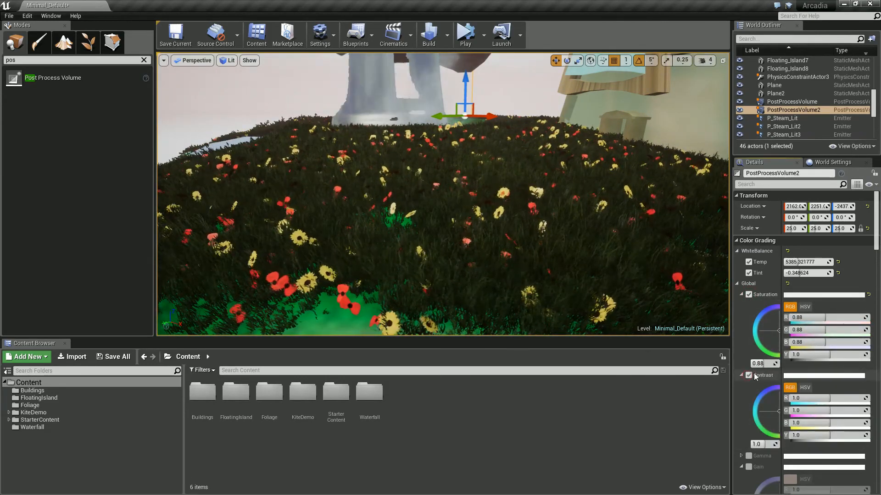
pyautogui.click(749, 294)
pyautogui.moveTo(759, 444); pyautogui.dragTo(758, 450)
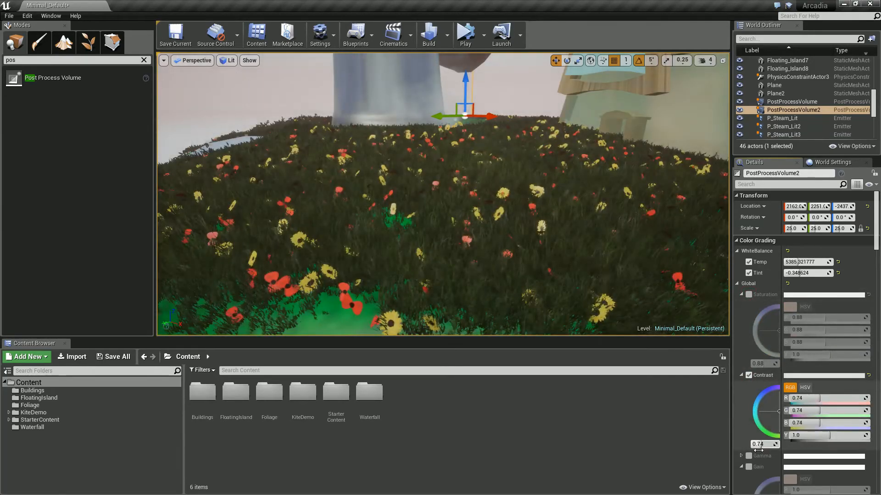
# Step: Enable the global gain override, try 1.14, and set the gain to 0.92
pyautogui.moveTo(570, 297); pyautogui.dragTo(555, 218, button='right')
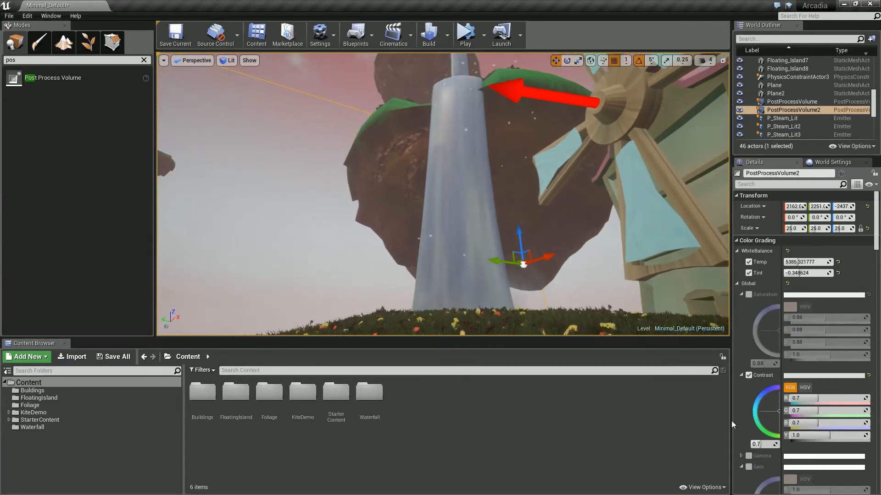
pyautogui.scroll(-5, 764, 432)
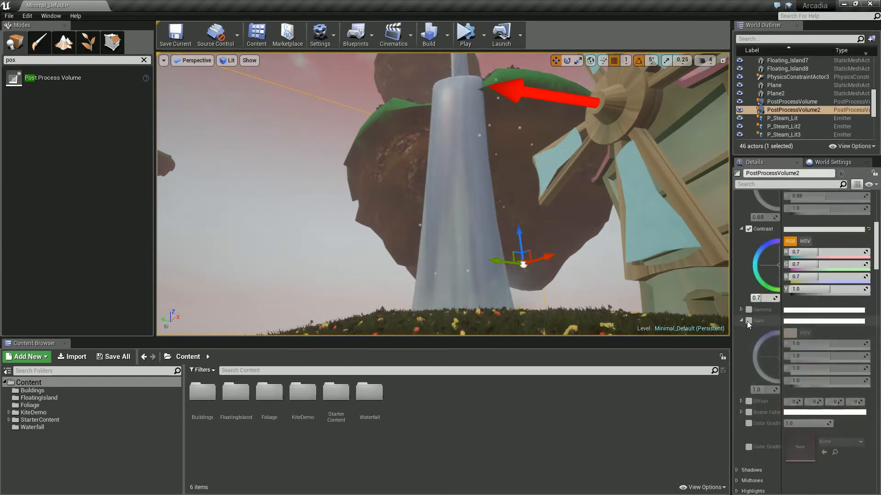
pyautogui.click(748, 320)
pyautogui.moveTo(759, 390)
pyautogui.mouseDown()
pyautogui.moveTo(774, 392)
pyautogui.moveTo(755, 390)
pyautogui.moveTo(765, 398)
pyautogui.mouseUp()
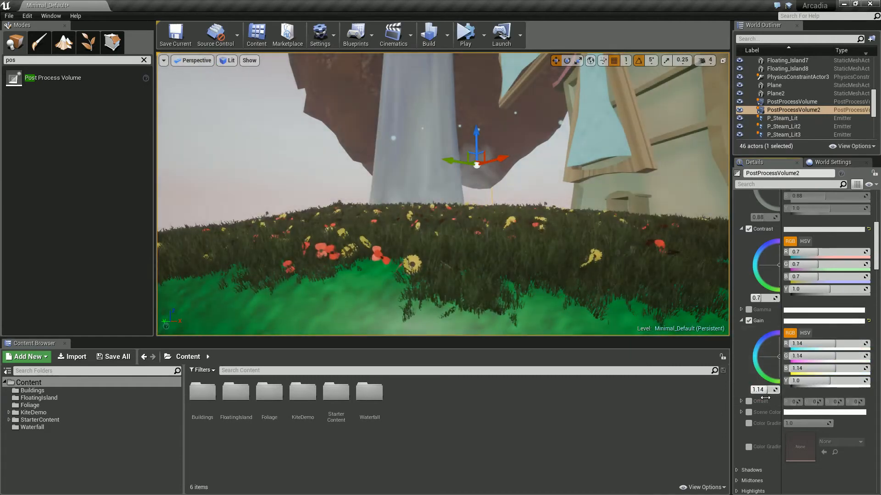
pyautogui.moveTo(551, 239); pyautogui.dragTo(525, 247, button='right')
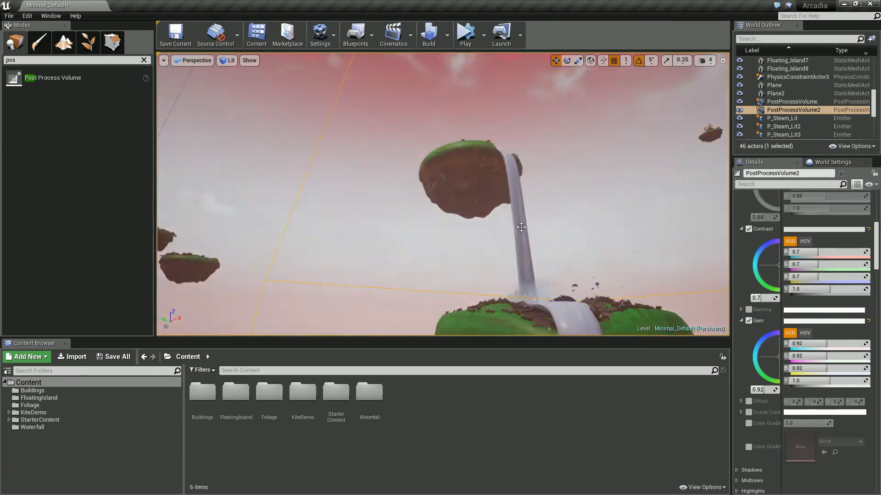
pyautogui.moveTo(499, 271); pyautogui.dragTo(501, 298, button='right')
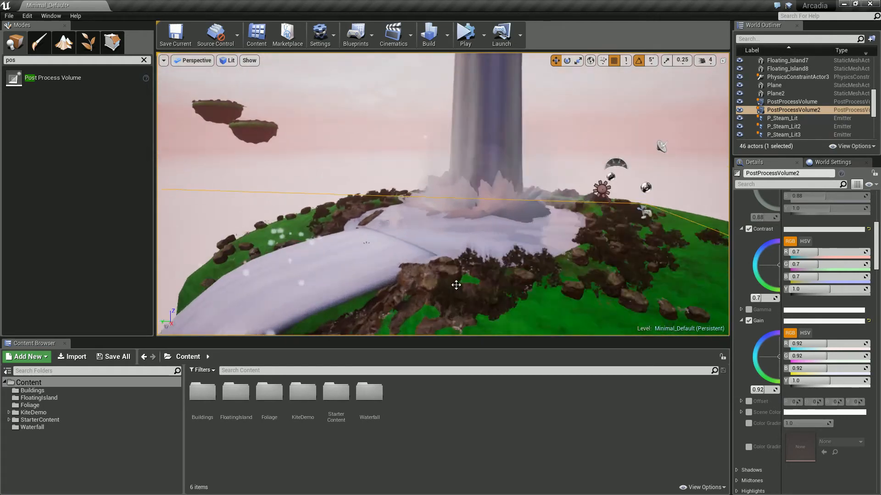
pyautogui.click(479, 219)
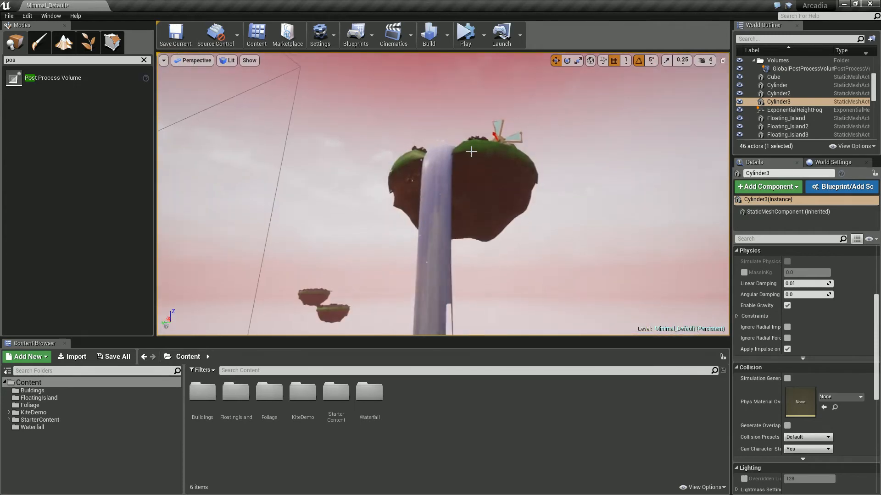
pyautogui.moveTo(471, 151); pyautogui.dragTo(518, 200, button='right')
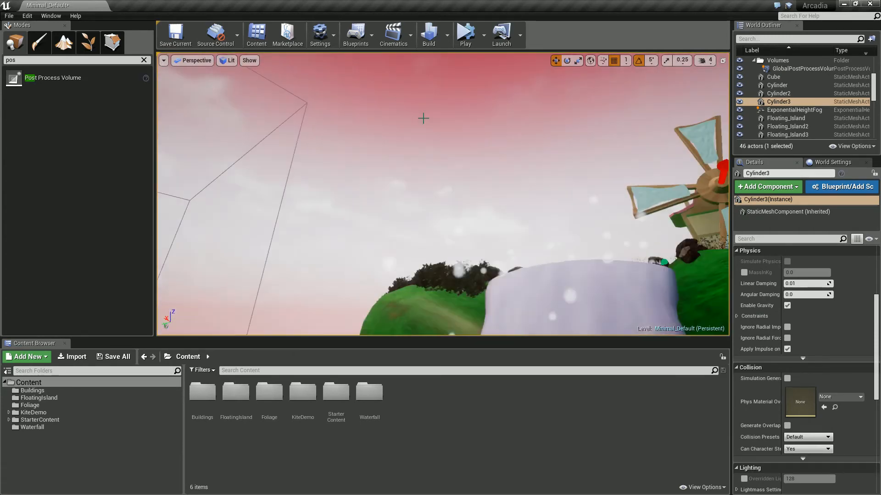
pyautogui.moveTo(423, 119); pyautogui.dragTo(337, 212, button='right')
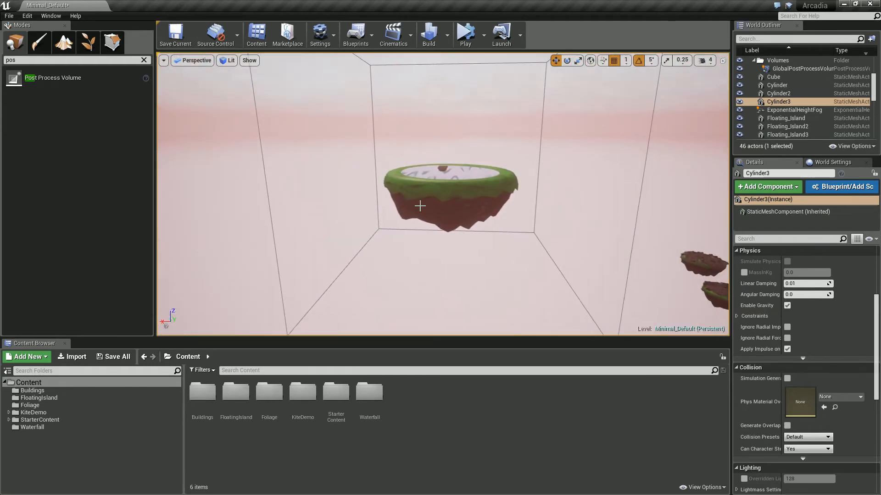
# Step: Duplicate the lake island's post process volume and move the copy over to the separate small windmill island
pyautogui.scroll(-6, 774, 129)
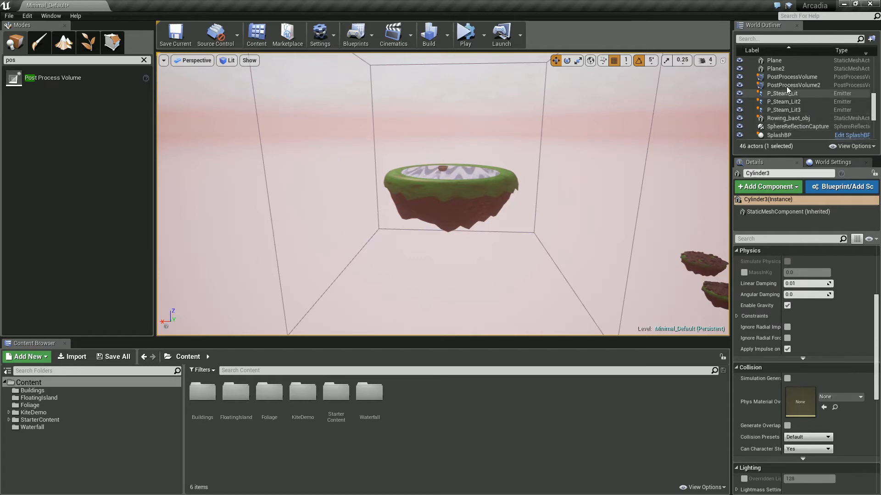
pyautogui.click(788, 77)
pyautogui.moveTo(631, 194); pyautogui.dragTo(683, 235, button='right')
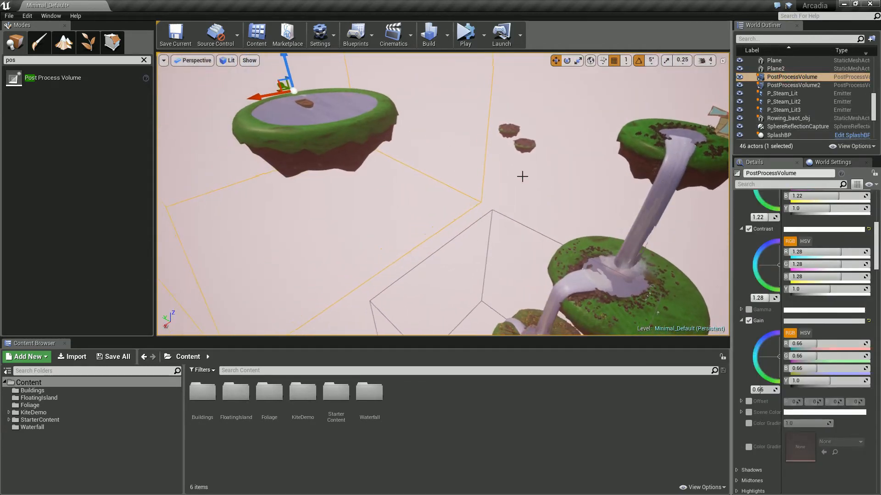
pyautogui.keyDown('alt'); pyautogui.moveTo(275, 86); pyautogui.dragTo(456, 194); pyautogui.keyUp('alt')
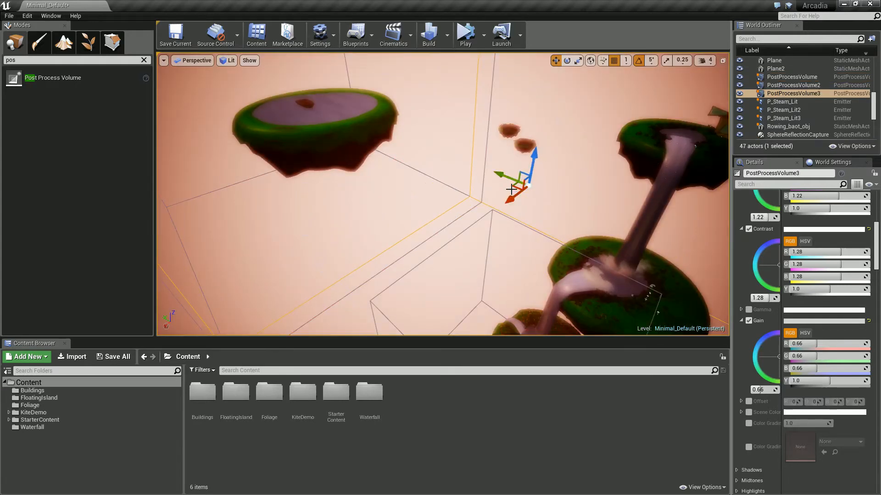
pyautogui.moveTo(512, 189); pyautogui.dragTo(701, 135)
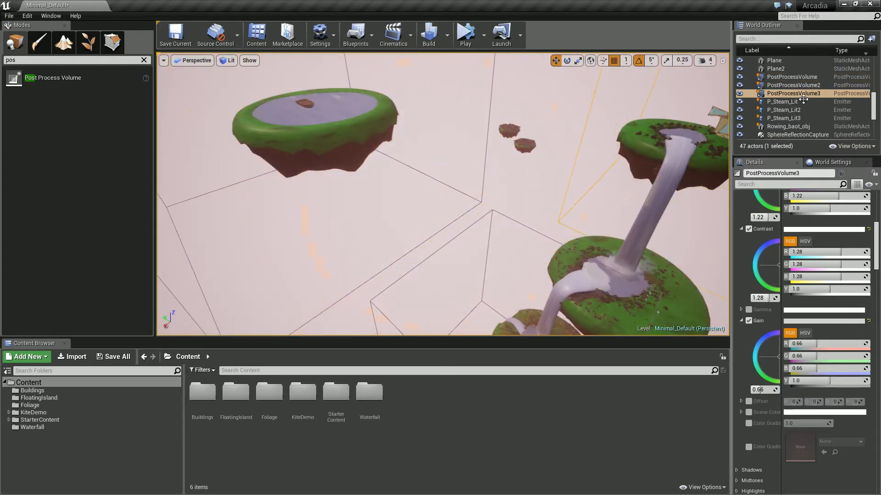
pyautogui.press('f')
pyautogui.moveTo(721, 167); pyautogui.dragTo(632, 182, button='right')
pyautogui.press('w')
pyautogui.moveTo(405, 123); pyautogui.dragTo(429, 133, button='right')
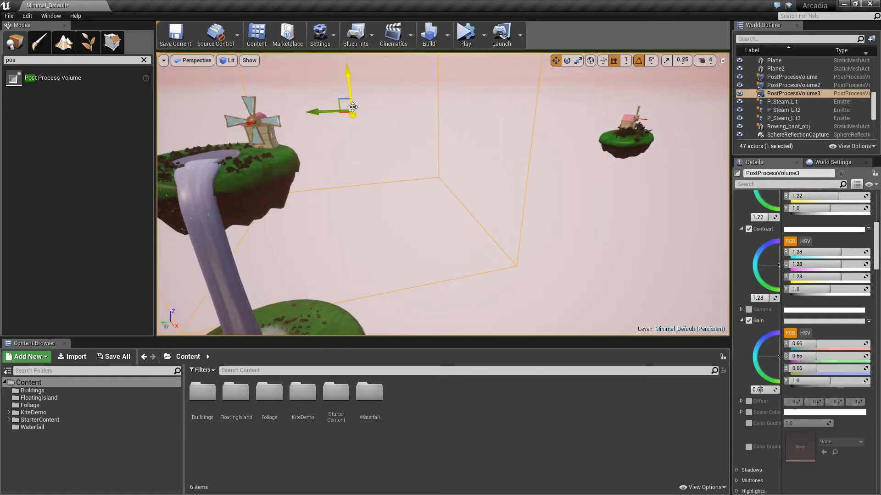
pyautogui.moveTo(353, 116); pyautogui.dragTo(462, 208)
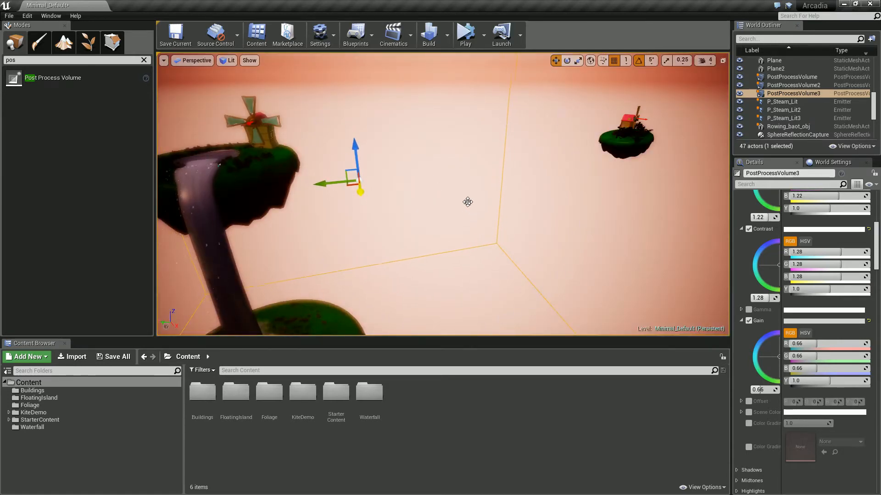
# Step: Rotate the windmill on the small separate island to about -85° around the Z axis
pyautogui.moveTo(609, 169); pyautogui.dragTo(458, 207, button='right')
pyautogui.press('w')
pyautogui.click(457, 206)
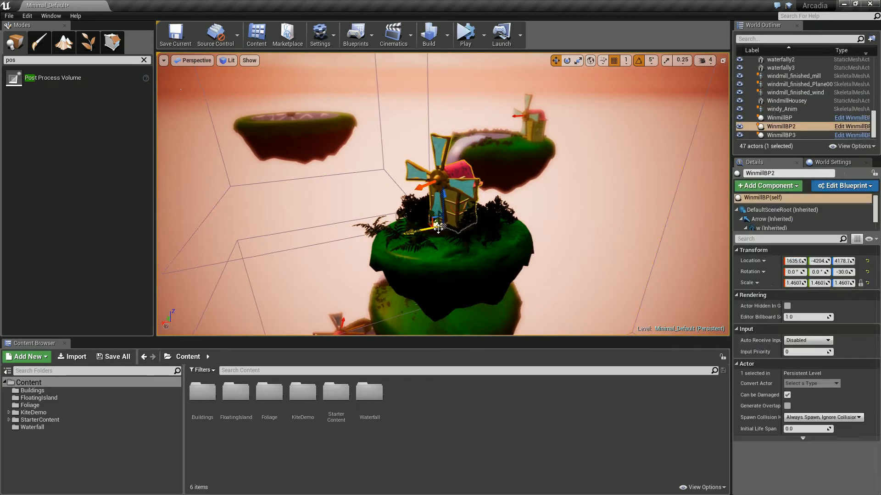
pyautogui.press('e')
pyautogui.moveTo(432, 249); pyautogui.dragTo(522, 231)
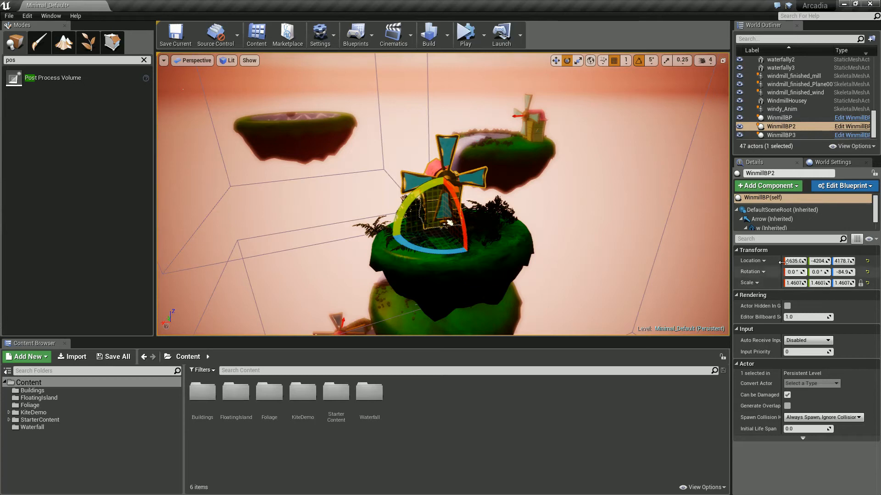
# Step: Set PostProcessVolume3's temp to about 10789 and global saturation to 1.04, toggling the temp override off and on to compare
pyautogui.scroll(5, 790, 89)
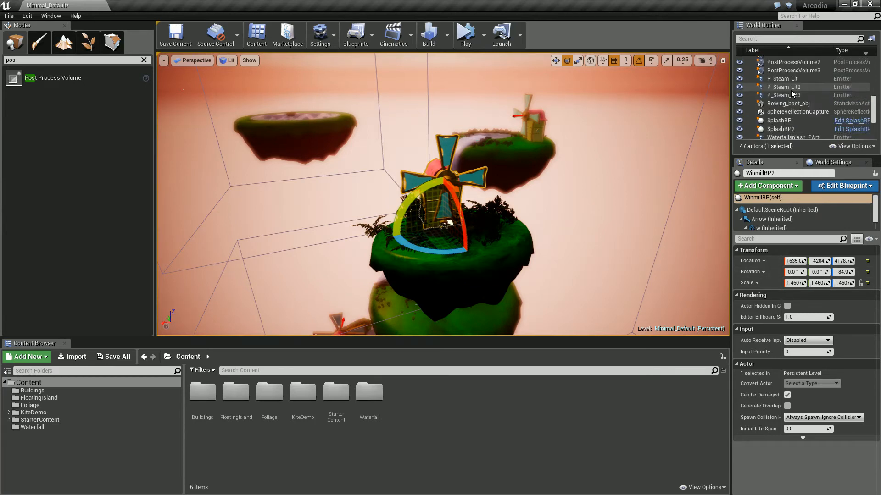
pyautogui.click(792, 70)
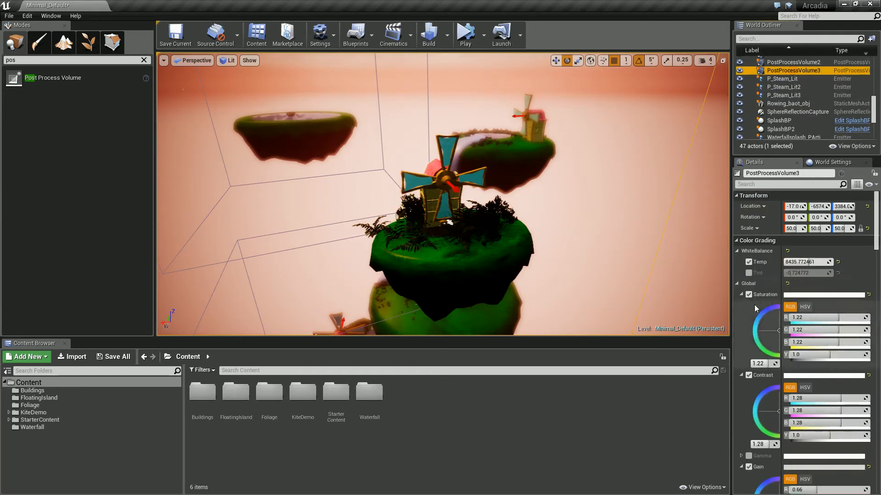
pyautogui.moveTo(809, 262); pyautogui.dragTo(812, 260)
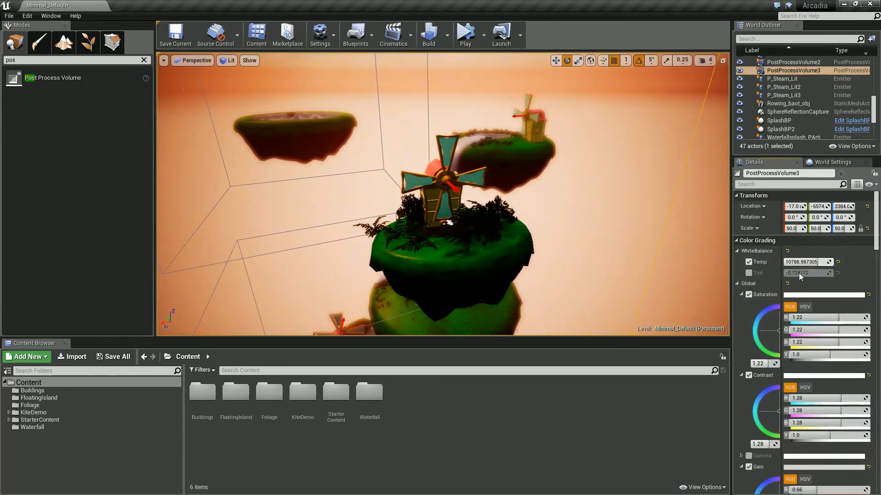
pyautogui.moveTo(760, 364)
pyautogui.mouseDown()
pyautogui.moveTo(746, 364)
pyautogui.moveTo(767, 363)
pyautogui.mouseUp()
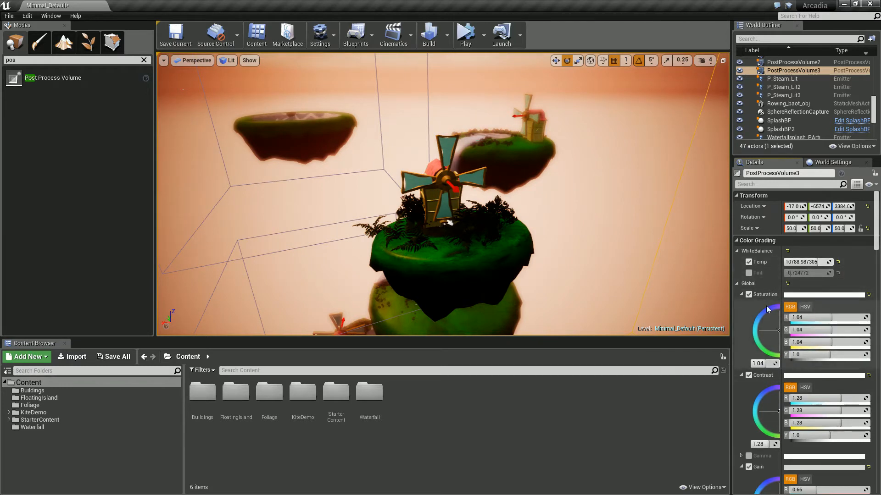
pyautogui.click(748, 262)
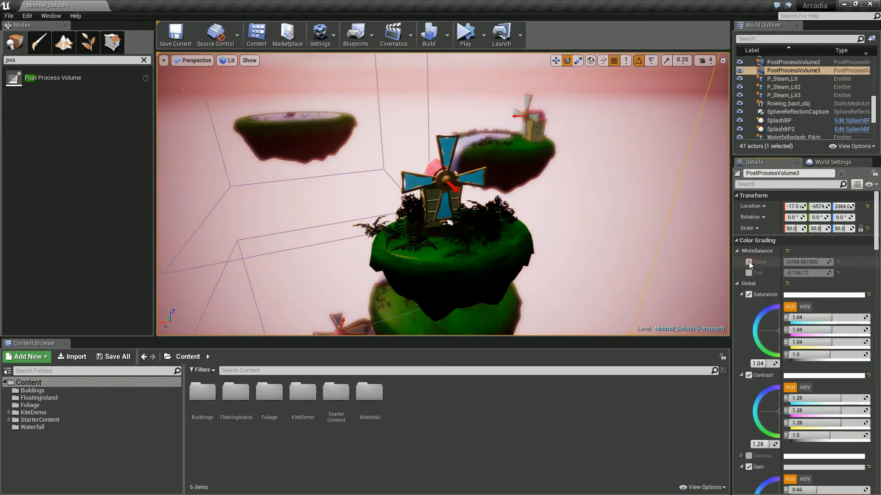
pyautogui.click(748, 261)
# Step: Set PostProcessVolume3's tonemapper slope to about 0.97, toe to about 0.43 and vignette intensity to about 0.82
pyautogui.scroll(-8, 749, 367)
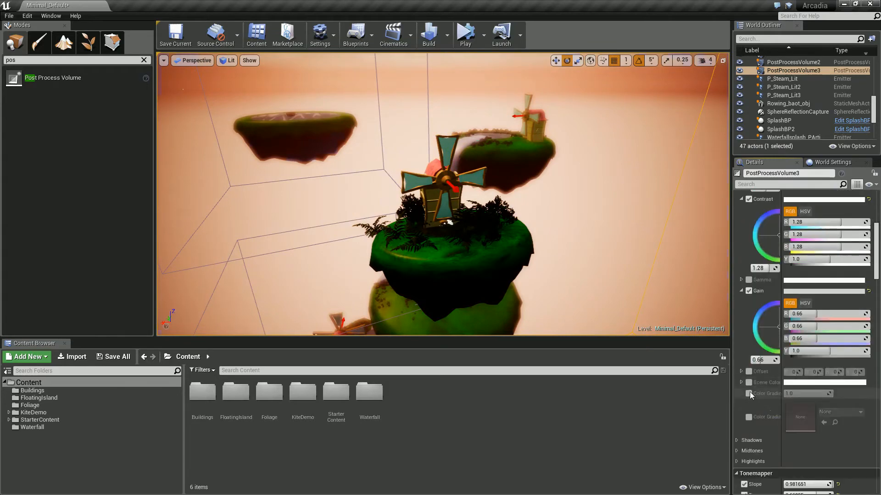
pyautogui.scroll(-6, 750, 385)
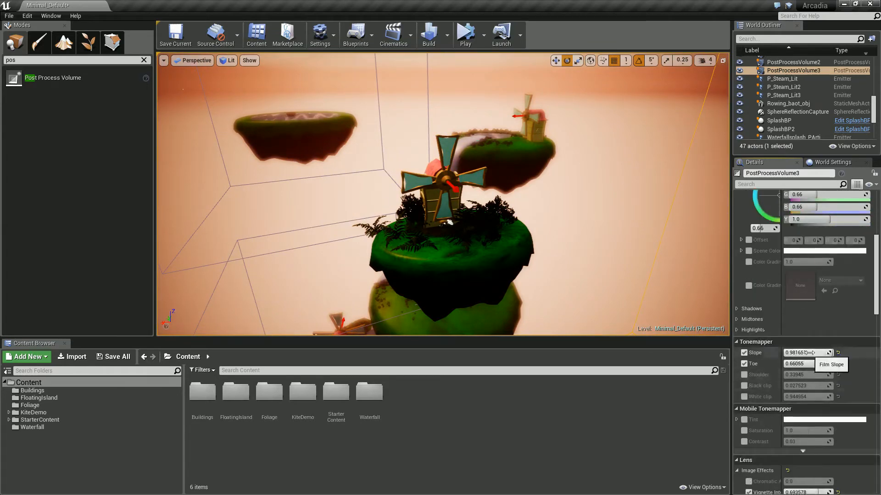
pyautogui.moveTo(800, 353)
pyautogui.mouseDown()
pyautogui.moveTo(792, 353)
pyautogui.moveTo(811, 353)
pyautogui.moveTo(792, 365)
pyautogui.mouseUp()
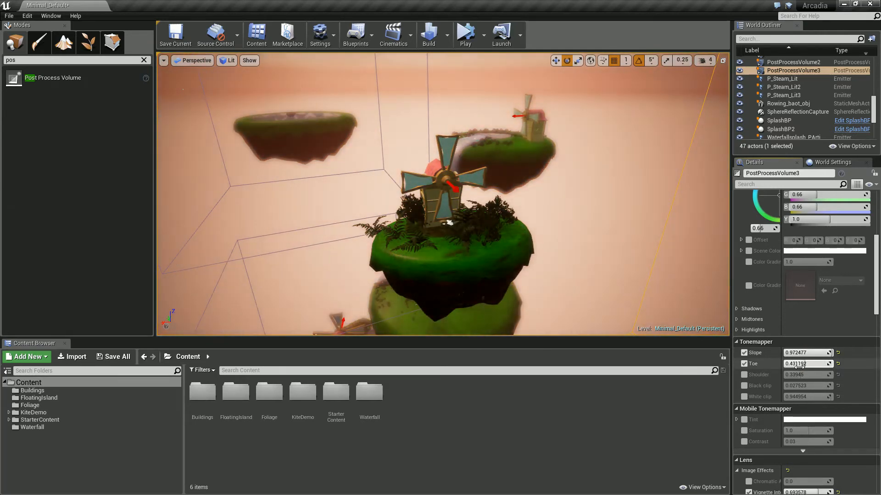
pyautogui.scroll(-5, 755, 422)
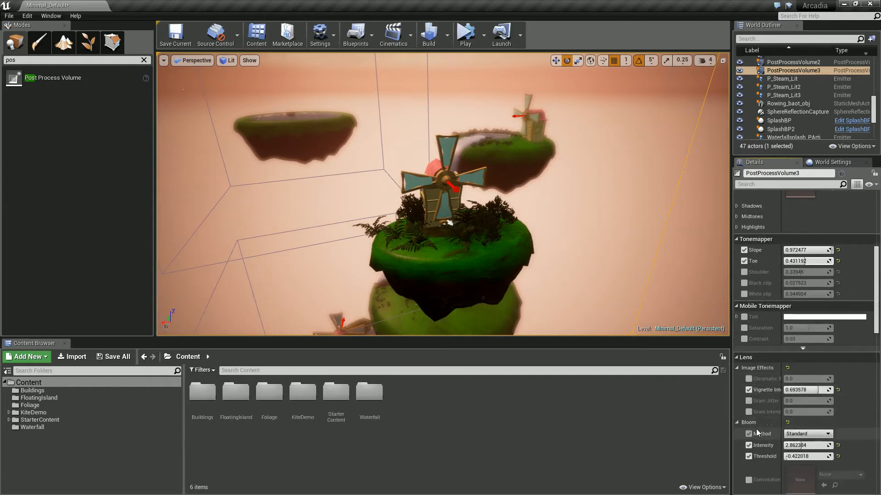
pyautogui.moveTo(801, 391); pyautogui.dragTo(801, 390)
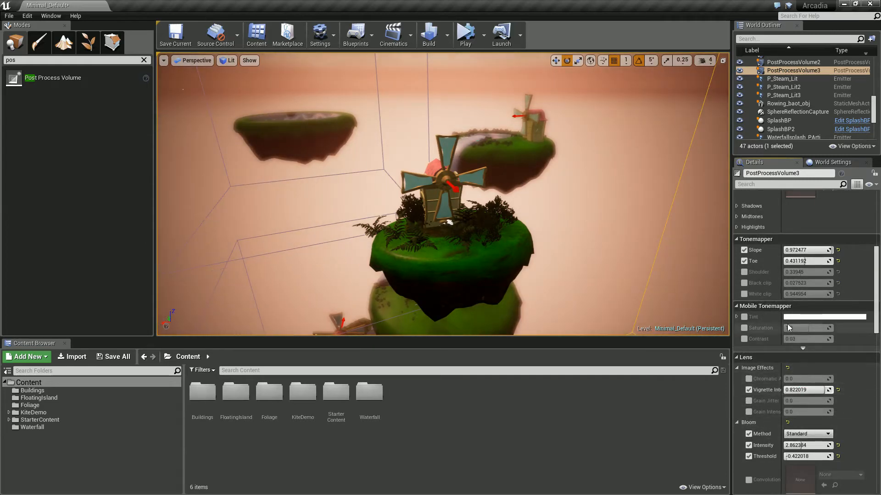
pyautogui.scroll(15, 775, 292)
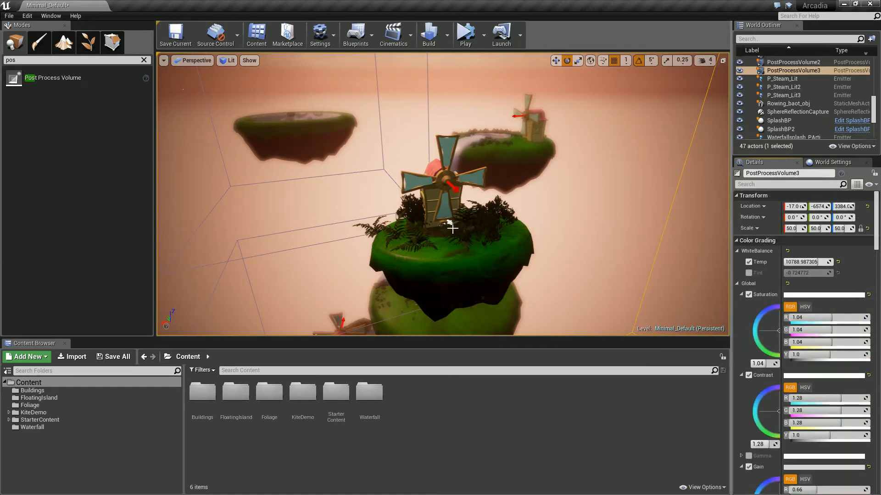
# Step: Try a point light in front of the small island's windmill and delete it again
pyautogui.moveTo(444, 234); pyautogui.dragTo(405, 270, button='right')
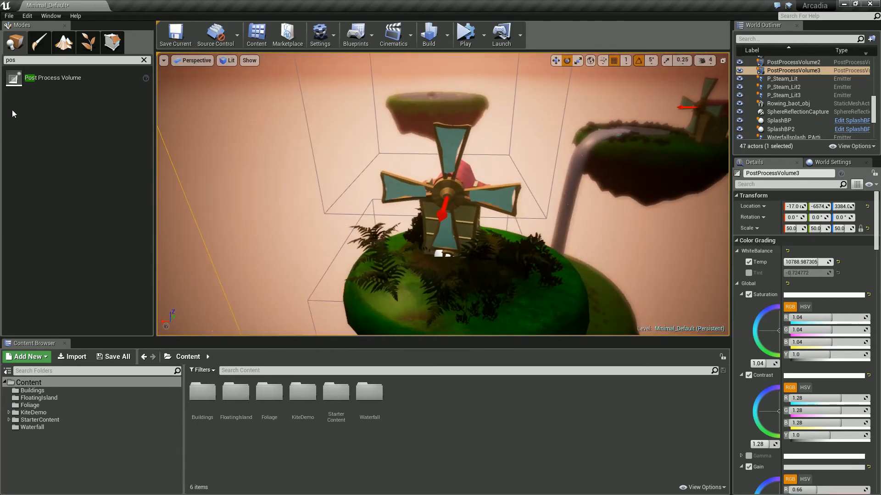
pyautogui.press('BackSpace')
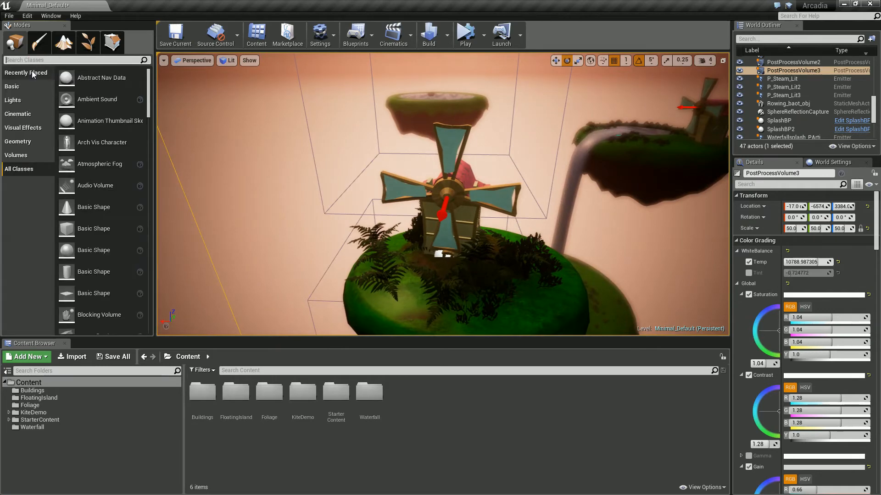
pyautogui.click(13, 100)
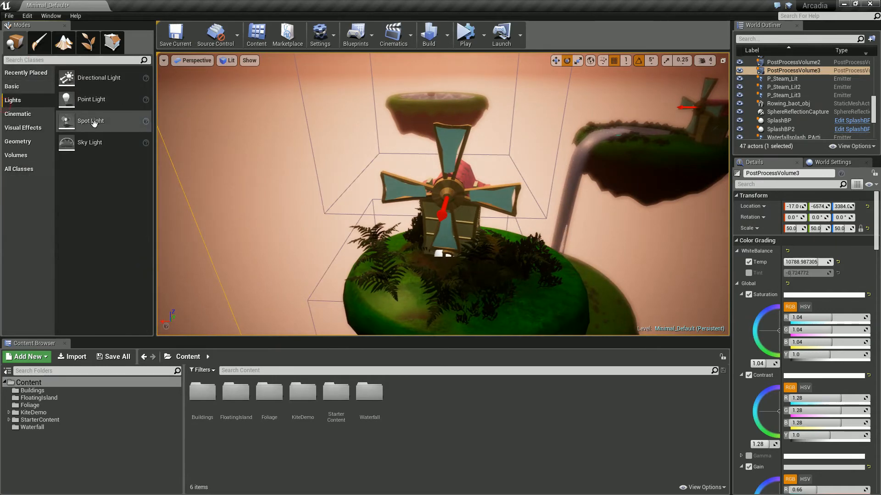
pyautogui.moveTo(84, 106); pyautogui.dragTo(479, 257)
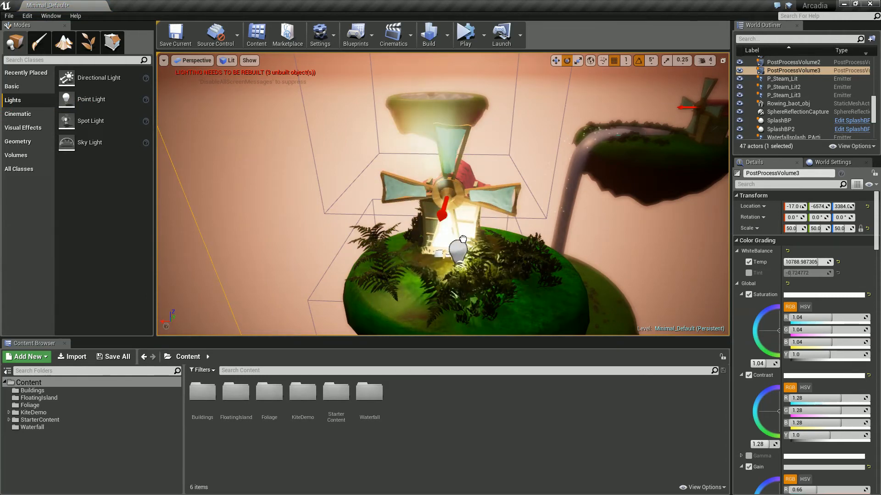
pyautogui.moveTo(463, 239); pyautogui.dragTo(464, 215)
pyautogui.moveTo(437, 253)
pyautogui.mouseDown(button='right')
pyautogui.moveTo(428, 229)
pyautogui.moveTo(438, 224)
pyautogui.moveTo(401, 239)
pyautogui.moveTo(400, 216)
pyautogui.moveTo(403, 273)
pyautogui.moveTo(457, 284)
pyautogui.moveTo(445, 279)
pyautogui.moveTo(492, 247)
pyautogui.moveTo(780, 222)
pyautogui.moveTo(665, 157)
pyautogui.moveTo(664, 145)
pyautogui.moveTo(587, 133)
pyautogui.moveTo(452, 206)
pyautogui.moveTo(448, 271)
pyautogui.moveTo(424, 247)
pyautogui.moveTo(456, 244)
pyautogui.moveTo(409, 232)
pyautogui.moveTo(447, 257)
pyautogui.moveTo(431, 239)
pyautogui.mouseUp(button='right')
pyautogui.press('Delete')
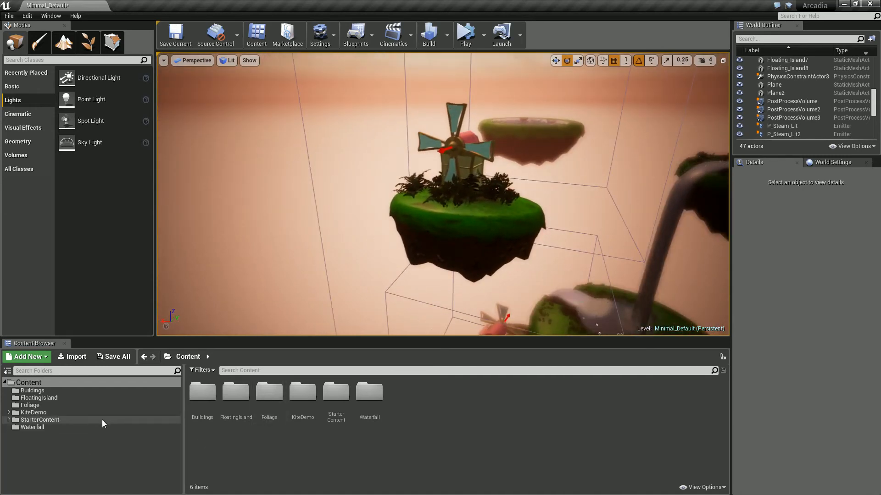
# Step: Search the KiteDemo folder for birds and clear the search
pyautogui.click(37, 413)
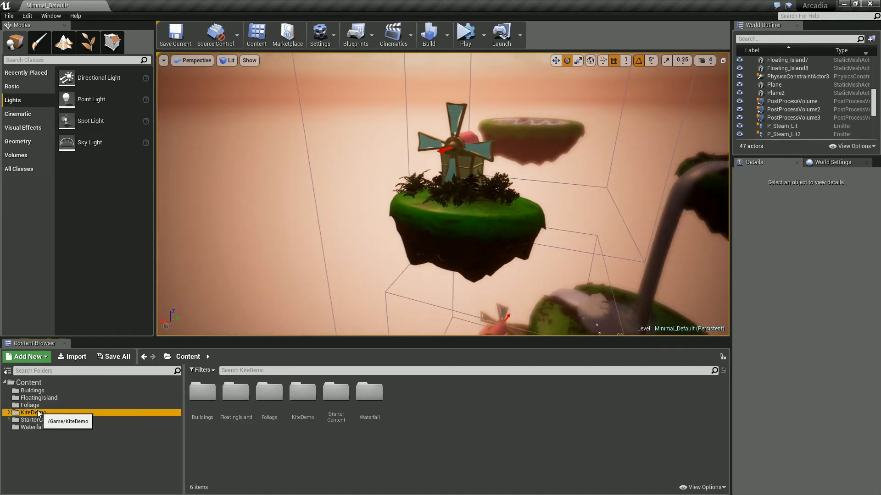
pyautogui.click(293, 370)
pyautogui.write('birds')
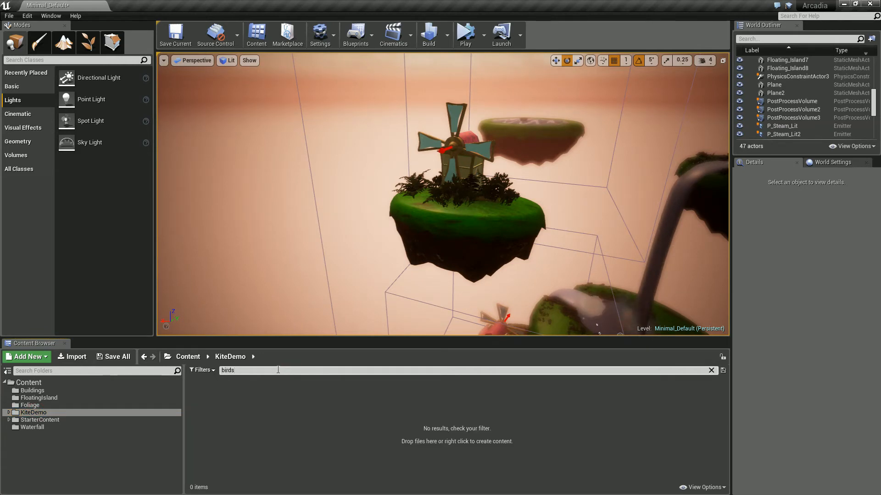
pyautogui.moveTo(254, 370); pyautogui.dragTo(225, 371)
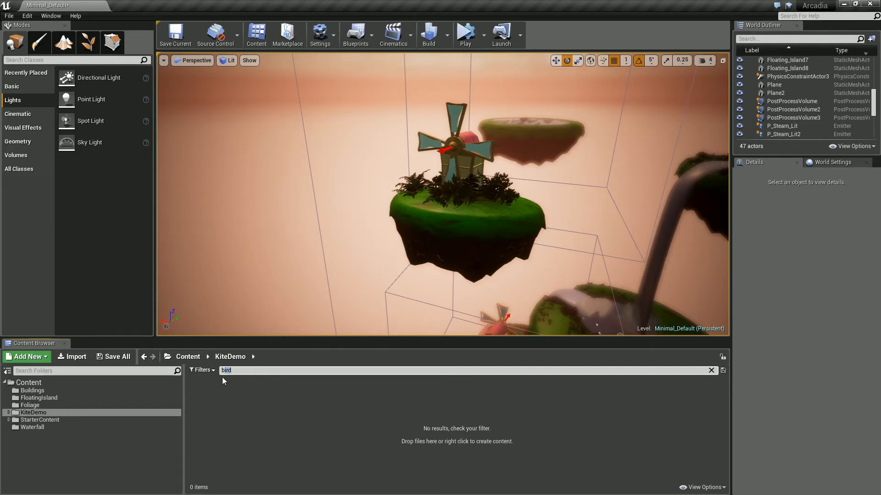
pyautogui.press('BackSpace')
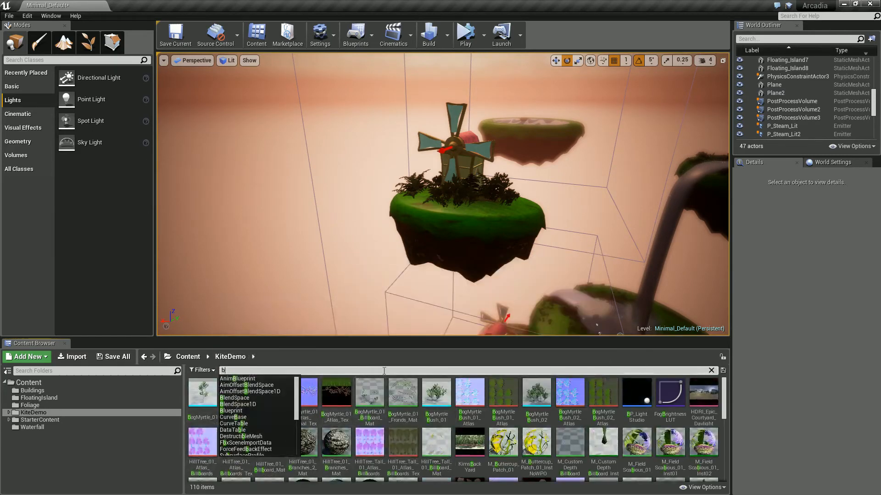
pyautogui.press('BackSpace')
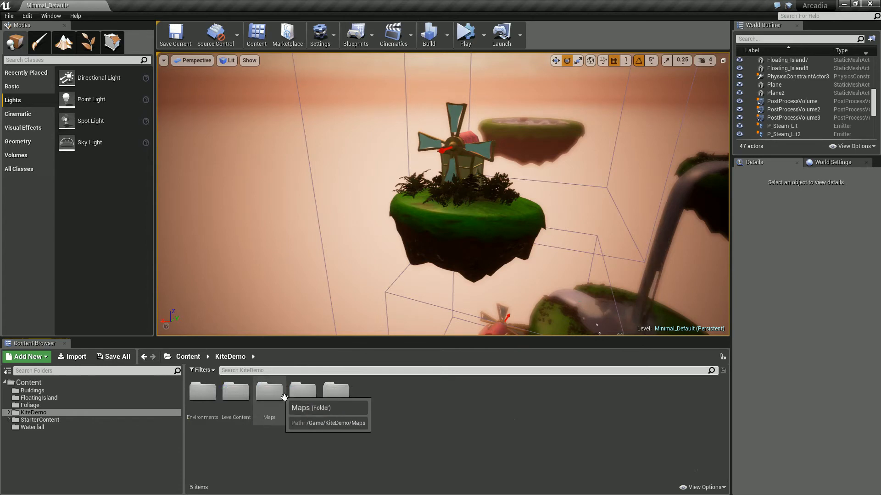
# Step: Look through KiteDemo's Environments, Maps, Material and Textures folders for usable assets
pyautogui.doubleClick(205, 417)
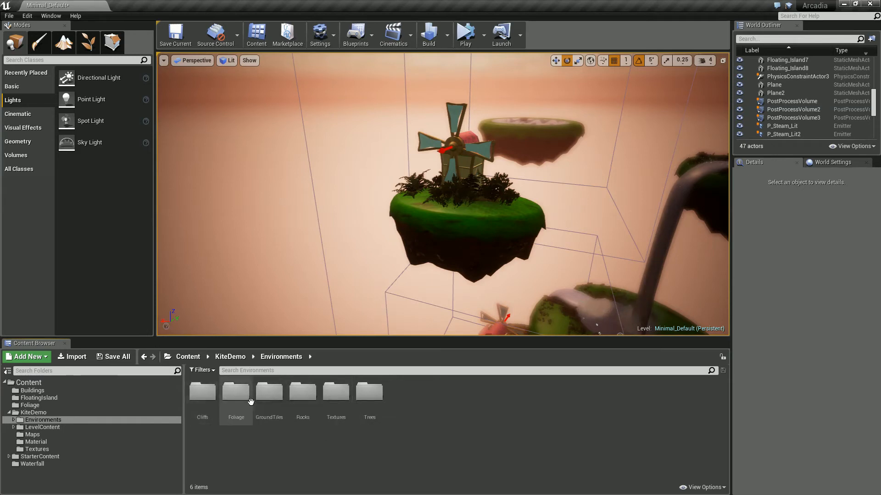
pyautogui.click(209, 405)
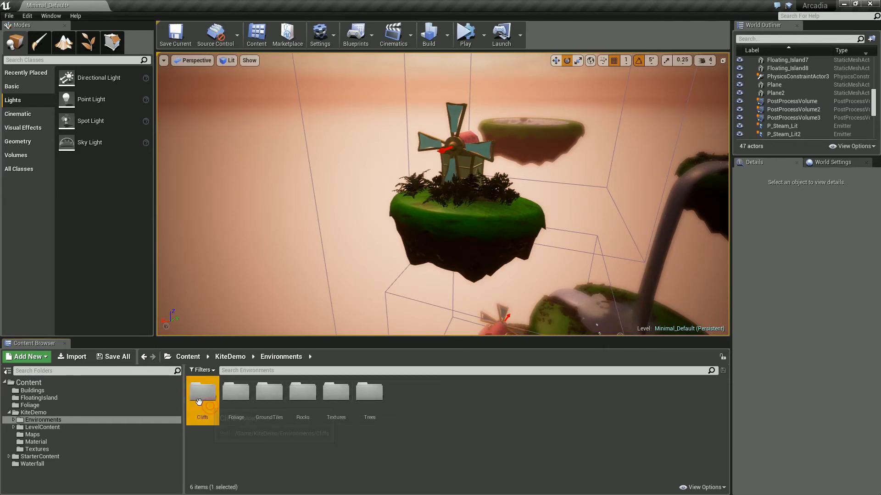
pyautogui.doubleClick(213, 410)
pyautogui.hotkey('alt', 'Left')
pyautogui.doubleClick(234, 401)
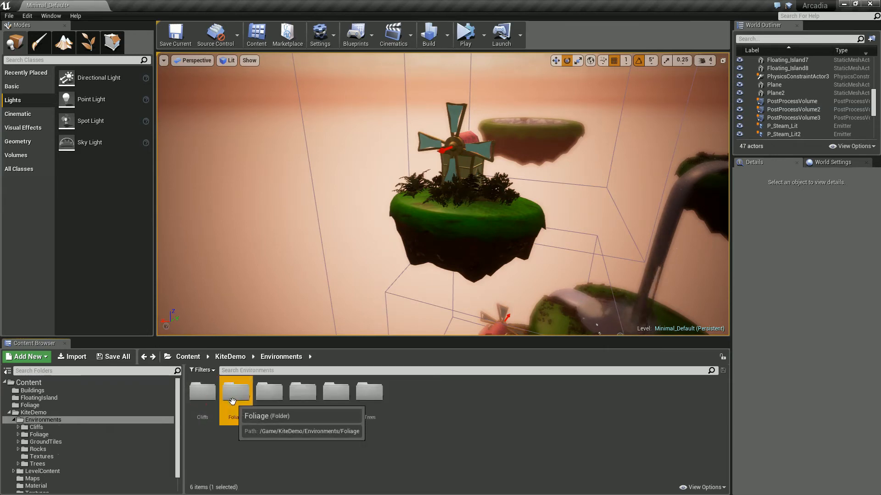
pyautogui.hotkey('alt', 'Left')
pyautogui.hotkey('alt', 'Left')
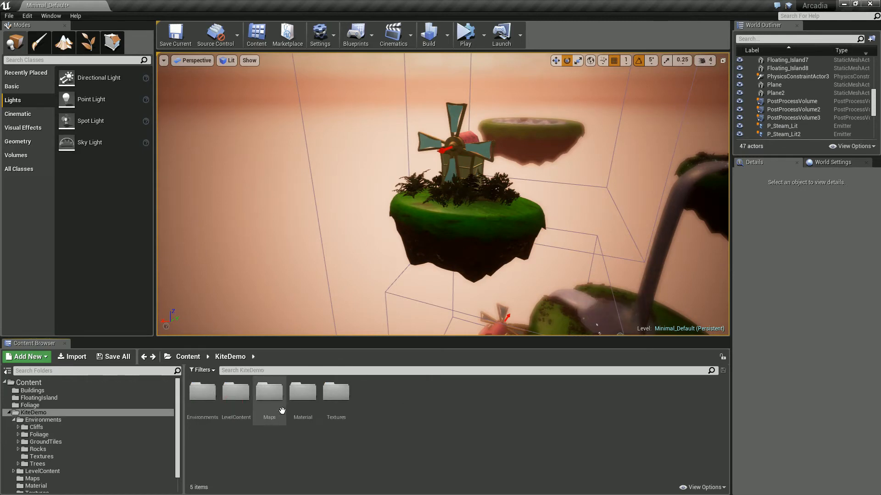
pyautogui.click(271, 398)
pyautogui.doubleClick(272, 400)
pyautogui.hotkey('alt', 'Left')
pyautogui.doubleClick(299, 396)
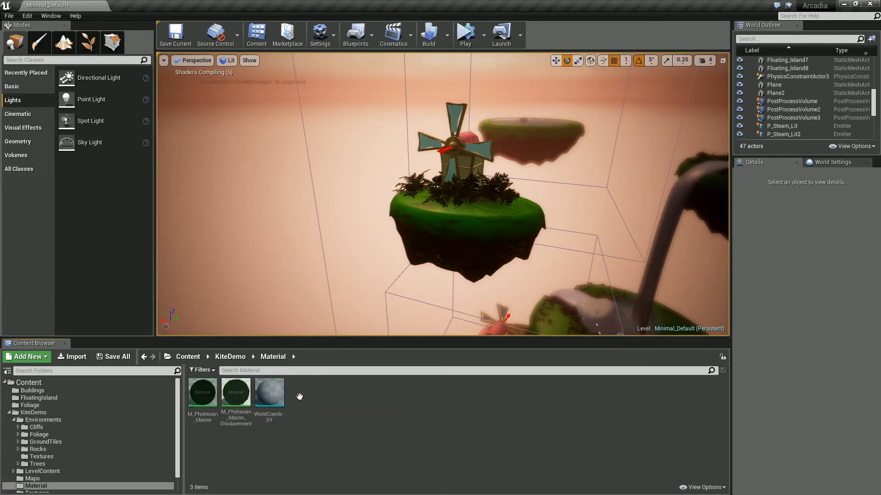
pyautogui.hotkey('alt', 'Left')
pyautogui.click(334, 397)
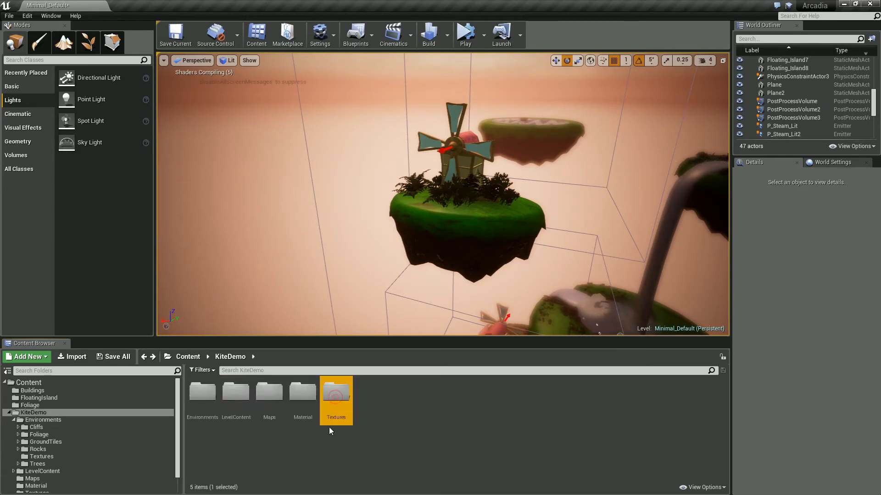
pyautogui.doubleClick(330, 405)
pyautogui.hotkey('alt', 'Left')
# Step: Check the Cliffs, Foliage, GroundTiles, Rocks, Textures and Trees subfolders of KiteDemo's Environments folder
pyautogui.doubleClick(204, 403)
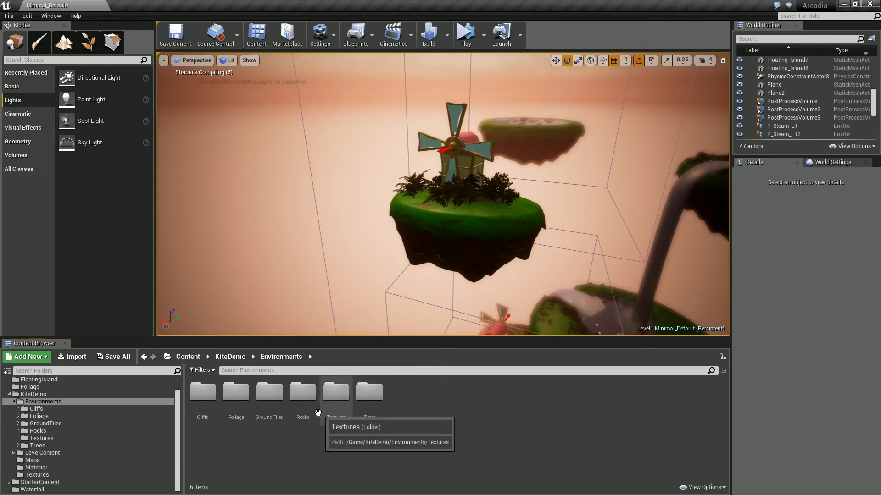
pyautogui.doubleClick(202, 394)
pyautogui.hotkey('alt', 'Left')
pyautogui.doubleClick(193, 407)
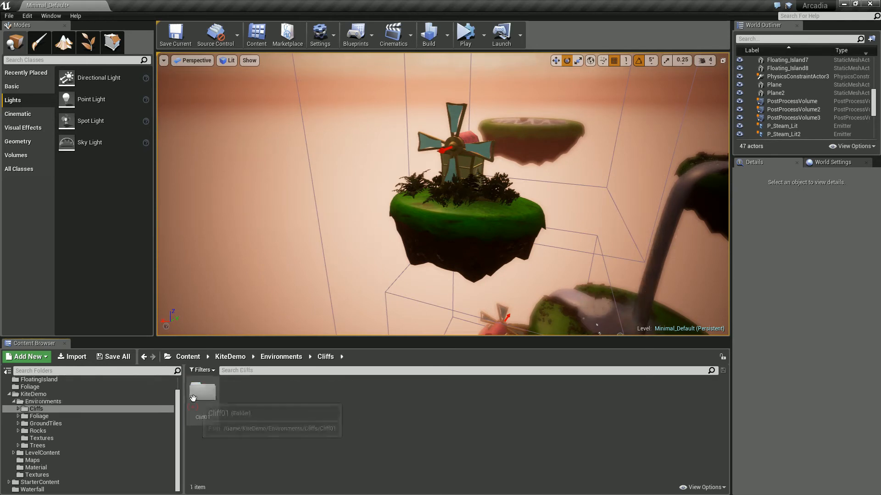
pyautogui.doubleClick(193, 402)
pyautogui.hotkey('alt', 'Left')
pyautogui.hotkey('alt', 'Left')
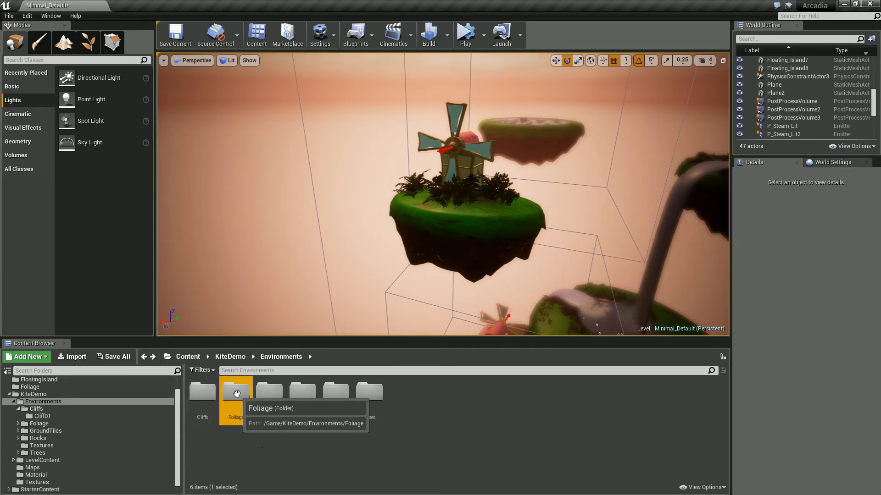
pyautogui.doubleClick(237, 394)
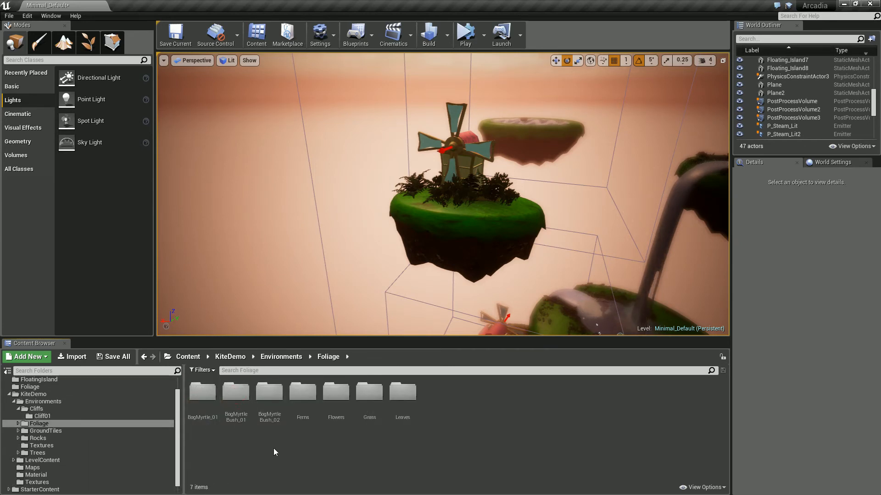
pyautogui.hotkey('alt', 'Left')
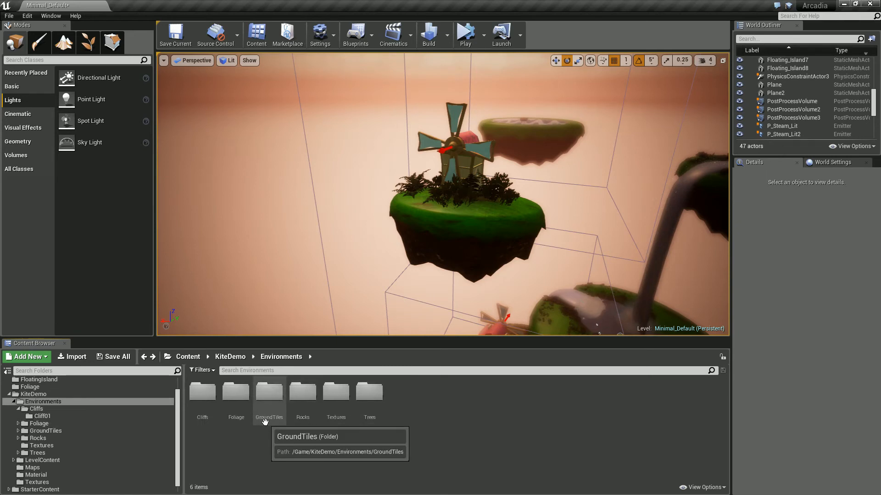
pyautogui.doubleClick(270, 395)
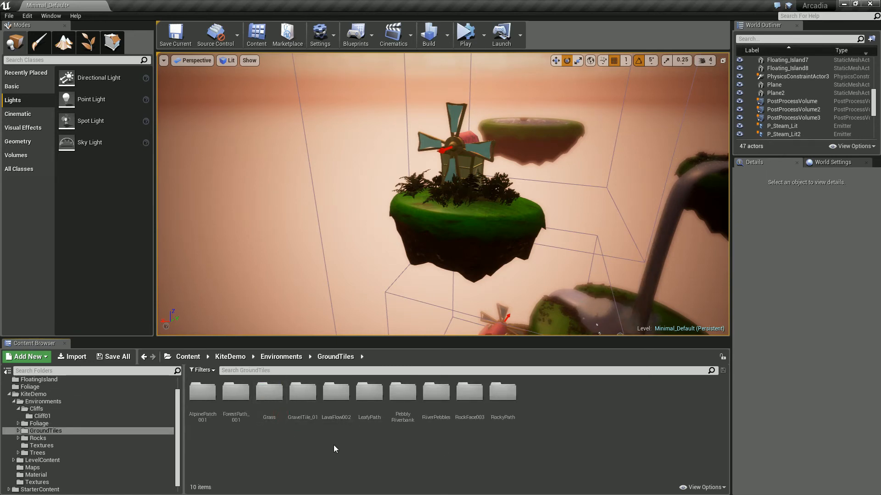
pyautogui.hotkey('alt', 'Left')
pyautogui.doubleClick(311, 400)
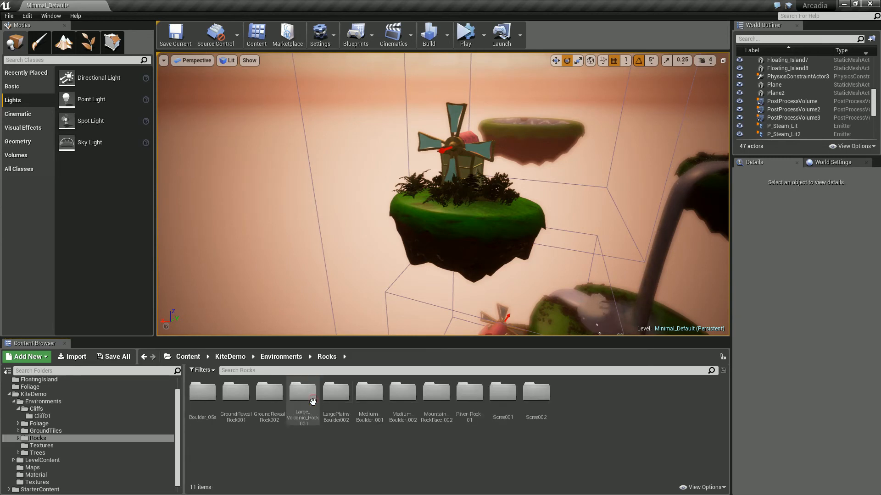
pyautogui.hotkey('alt', 'Left')
pyautogui.click(332, 394)
pyautogui.doubleClick(334, 395)
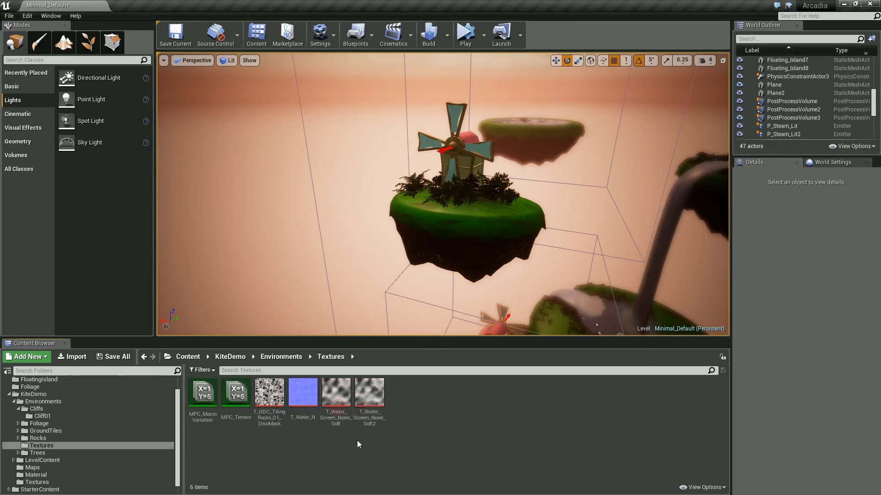
pyautogui.hotkey('alt', 'Left')
pyautogui.doubleClick(363, 408)
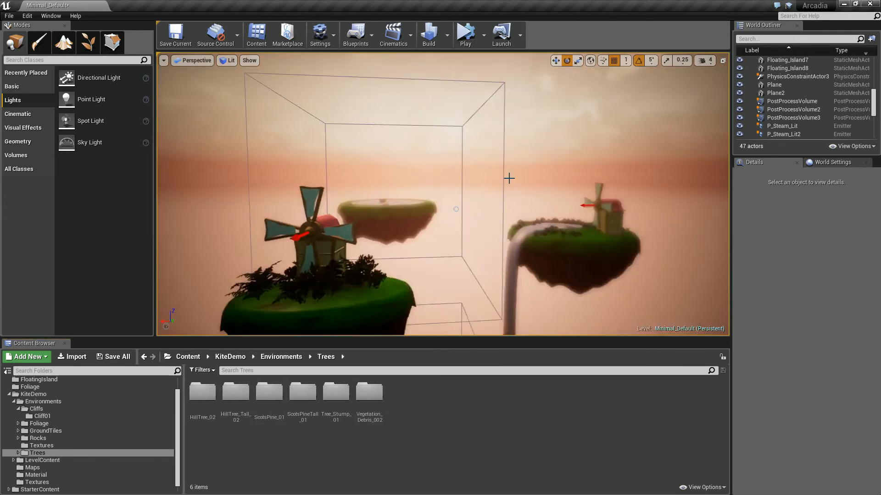
# Step: Duplicate the splash mesh Cylinder3 from the lower pool and move the copy up to the upper island's pool at the waterfall's top
pyautogui.scroll(-3, 508, 180)
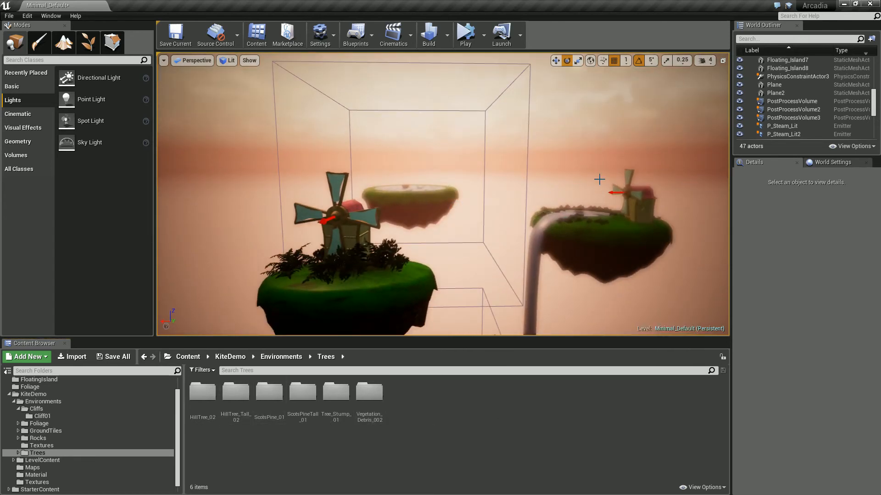
pyautogui.moveTo(612, 317); pyautogui.dragTo(676, 364)
pyautogui.moveTo(676, 363); pyautogui.dragTo(647, 355, button='right')
pyautogui.click(400, 299)
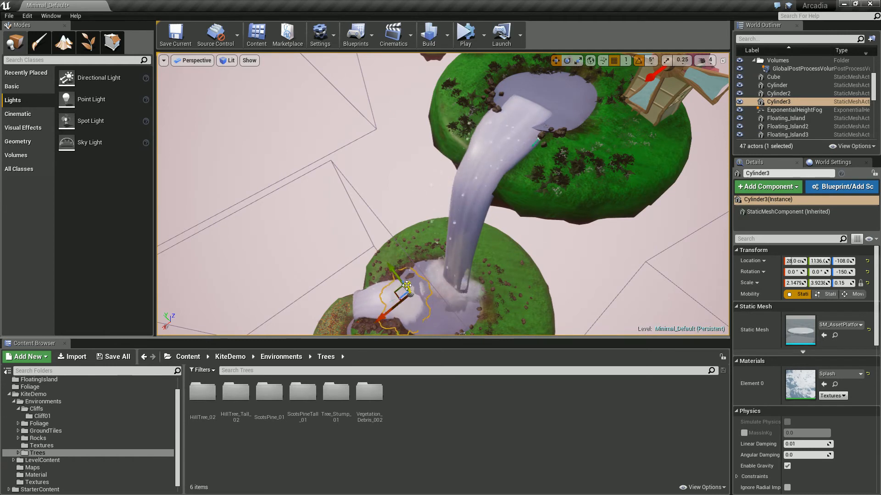
pyautogui.keyDown('alt'); pyautogui.moveTo(406, 285); pyautogui.dragTo(407, 236); pyautogui.keyUp('alt')
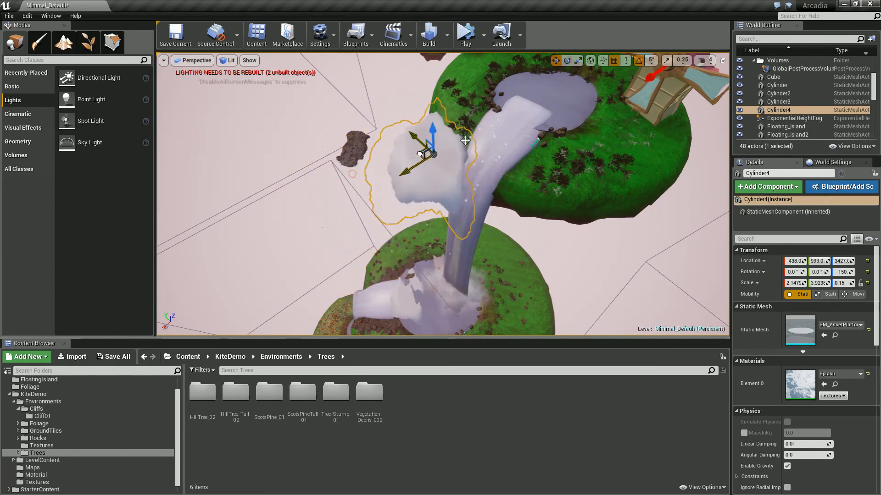
pyautogui.moveTo(531, 113); pyautogui.dragTo(529, 116)
pyautogui.moveTo(530, 116); pyautogui.dragTo(549, 91, button='right')
pyautogui.press('f')
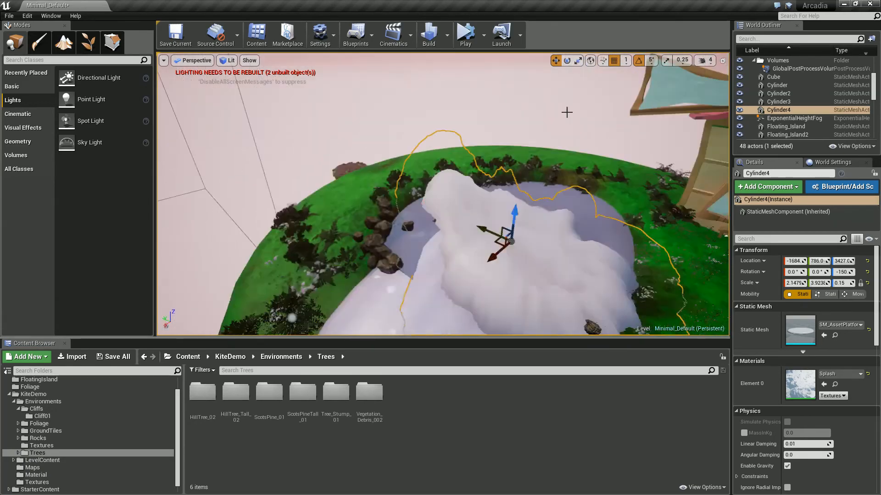
# Step: Move the copied splash mesh in the upper pool to Y 899 and turn it to about 179.4° around Z
pyautogui.moveTo(428, 160); pyautogui.dragTo(433, 187)
pyautogui.press('e')
pyautogui.press('r')
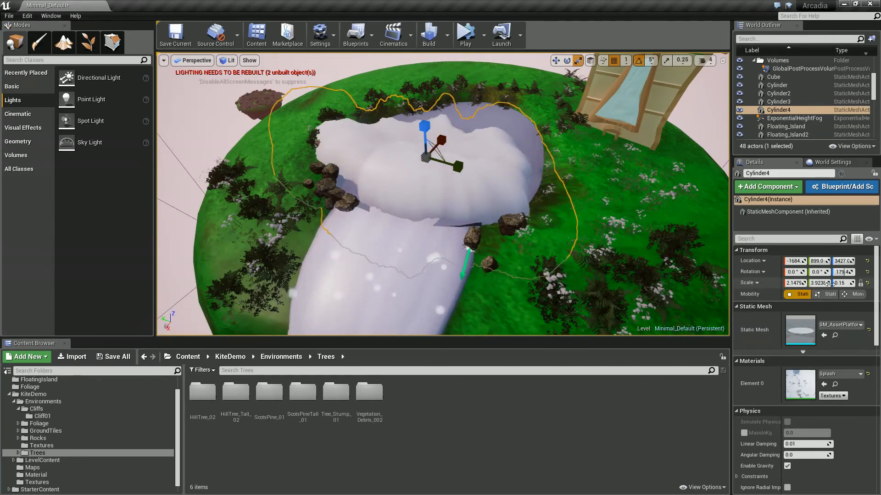
# Step: Lock the splash copy's scale proportions and try an X scale of 12
pyautogui.click(793, 284)
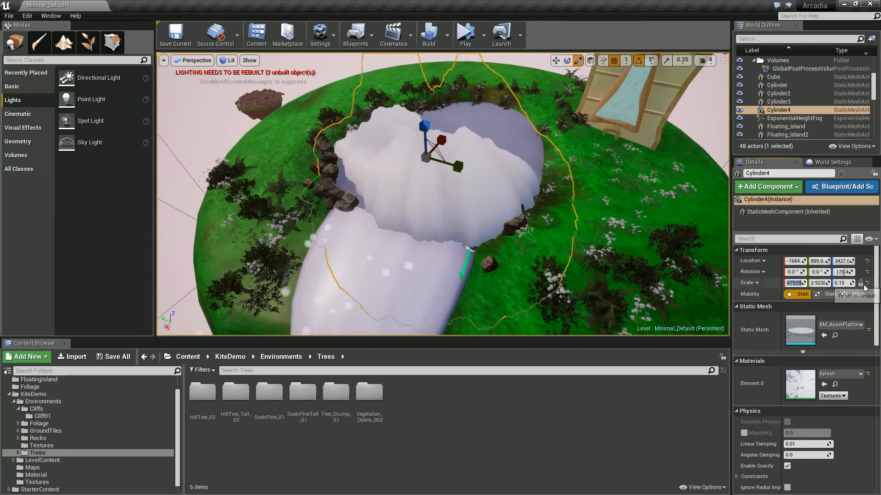
pyautogui.click(866, 283)
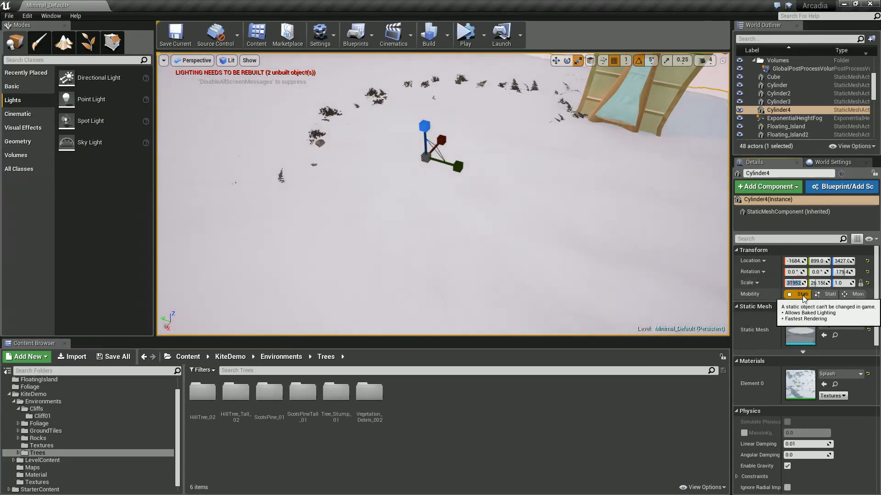
pyautogui.write('12')
pyautogui.press('Return')
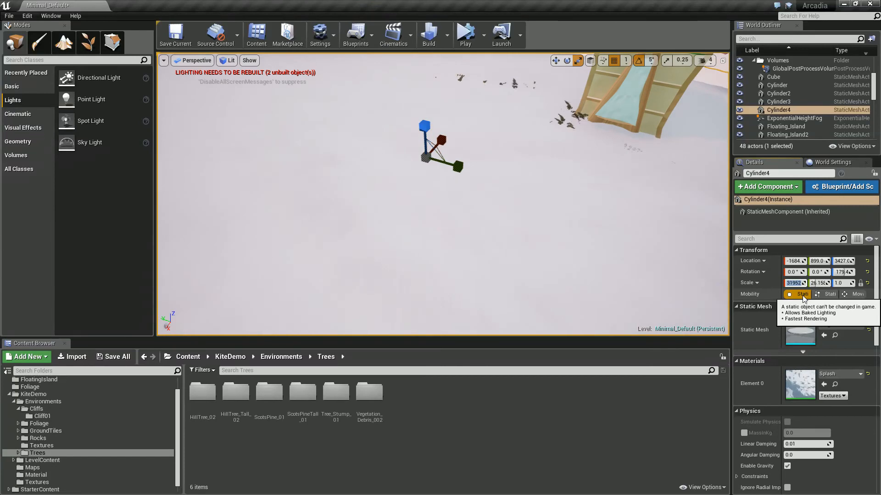
pyautogui.moveTo(367, 153); pyautogui.dragTo(405, 144, button='right')
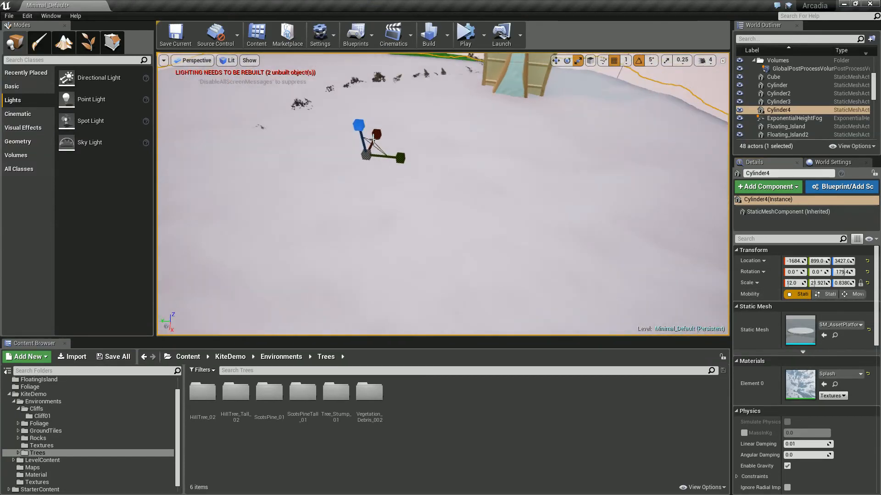
# Step: Shrink the splash copy proportionally, trying X scales of 4 and 2 and ending at a Y scale of 1.8
pyautogui.click(821, 282)
pyautogui.click(792, 283)
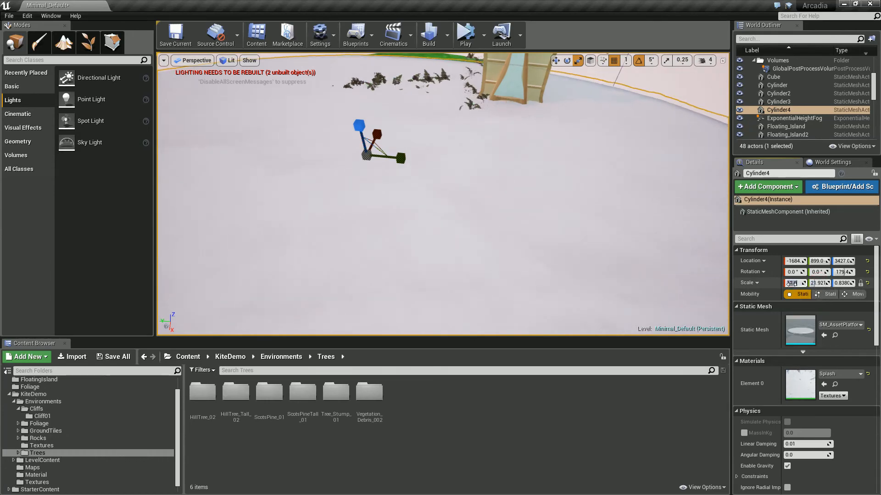
pyautogui.write('4')
pyautogui.press('Return')
pyautogui.write('2')
pyautogui.press('Return')
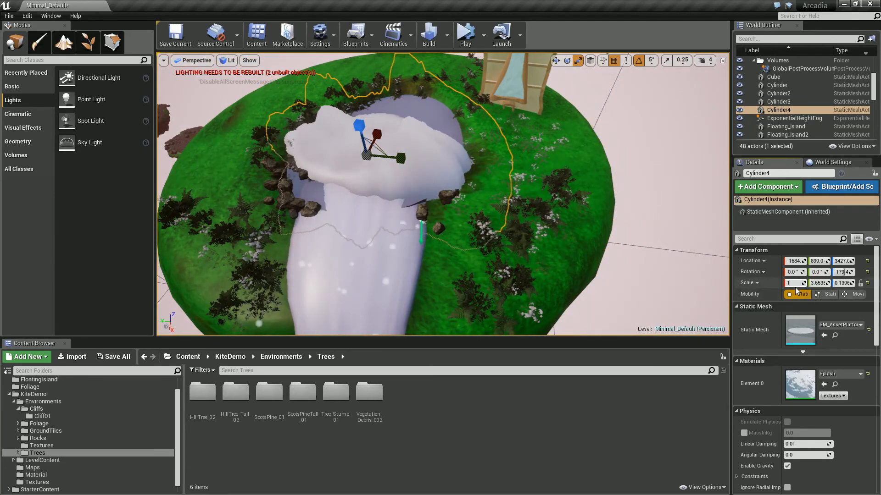
pyautogui.click(790, 283)
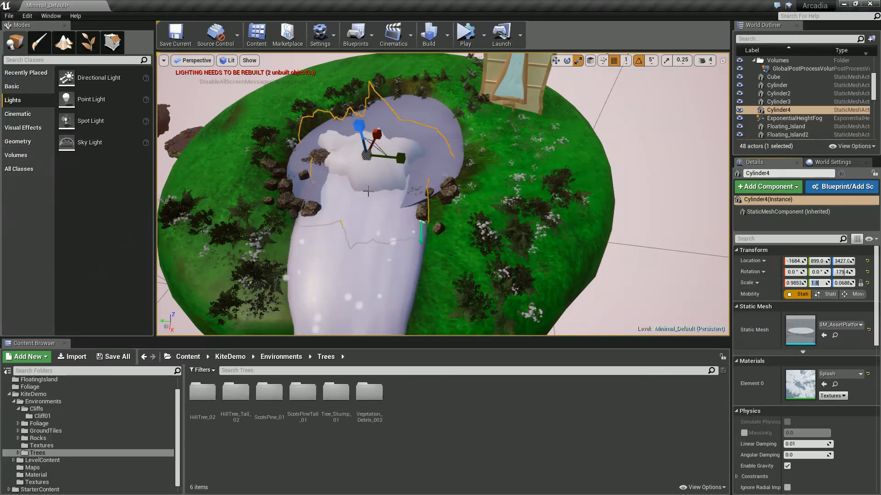
pyautogui.moveTo(306, 194); pyautogui.dragTo(257, 162, button='right')
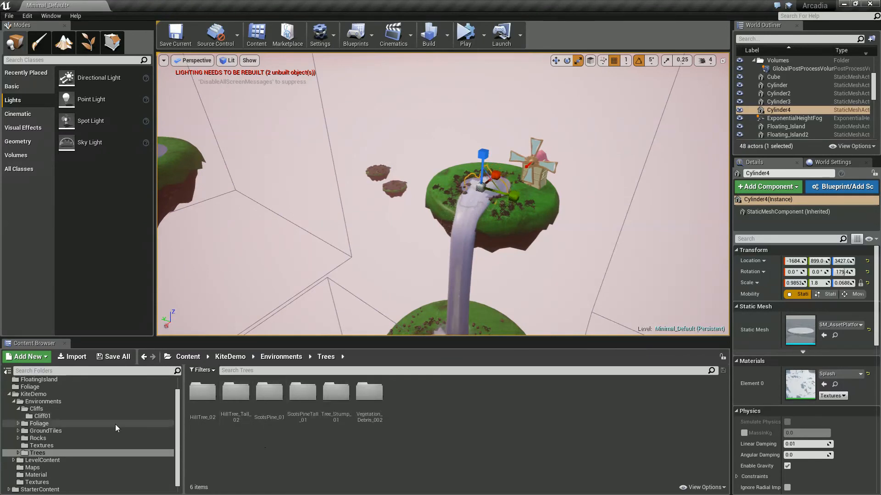
# Step: Look through StarterContent's Particles folder for a usable effect and return to the StarterContent folder
pyautogui.scroll(2, 45, 402)
pyautogui.click(29, 383)
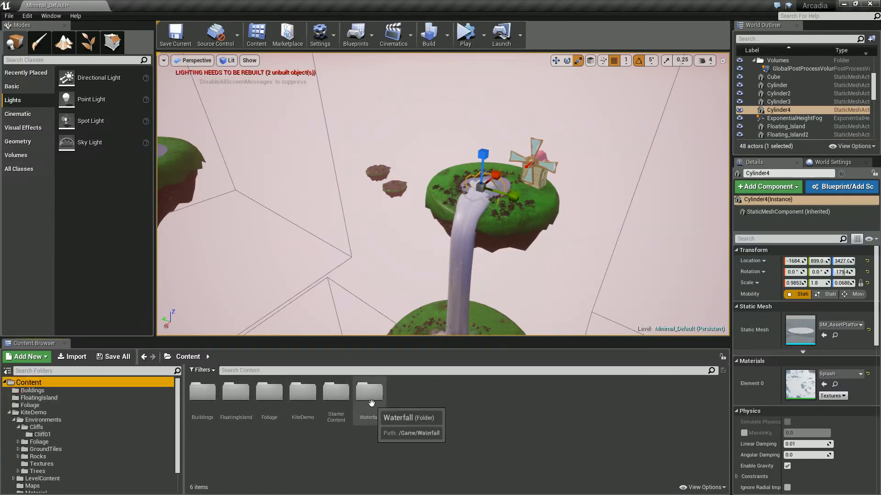
pyautogui.doubleClick(335, 392)
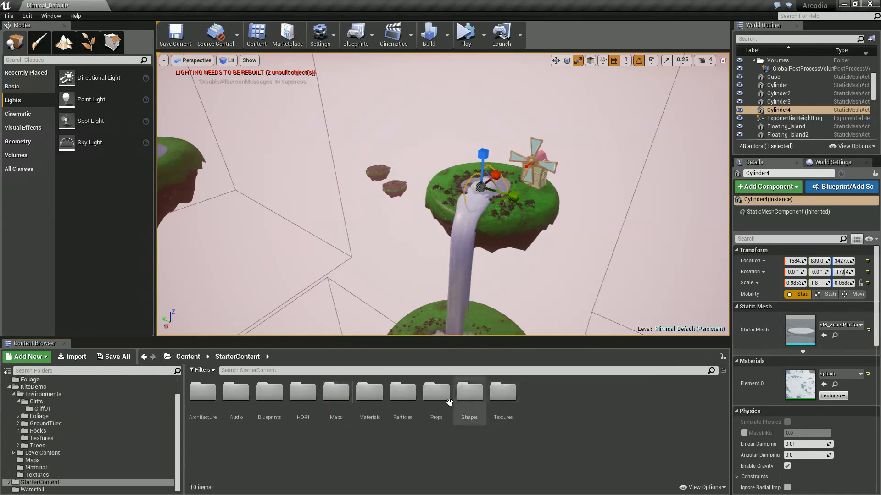
pyautogui.doubleClick(398, 407)
pyautogui.click(398, 407)
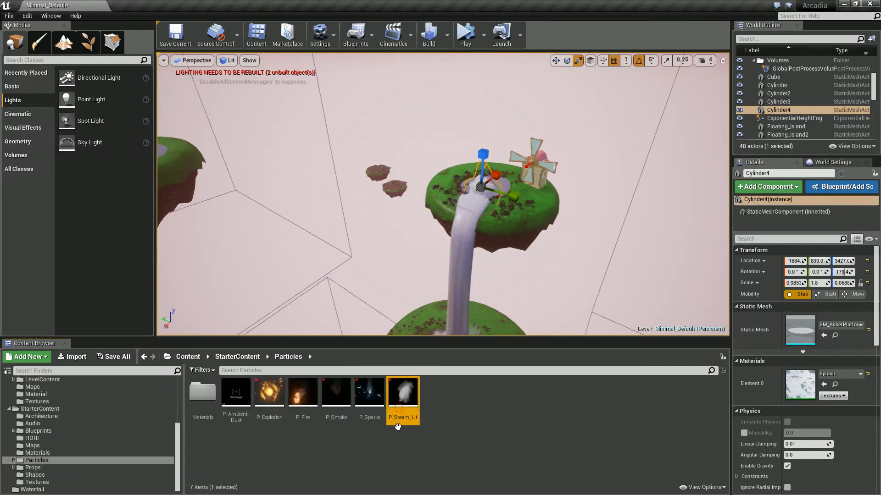
pyautogui.click(389, 449)
pyautogui.hotkey('alt', 'Left')
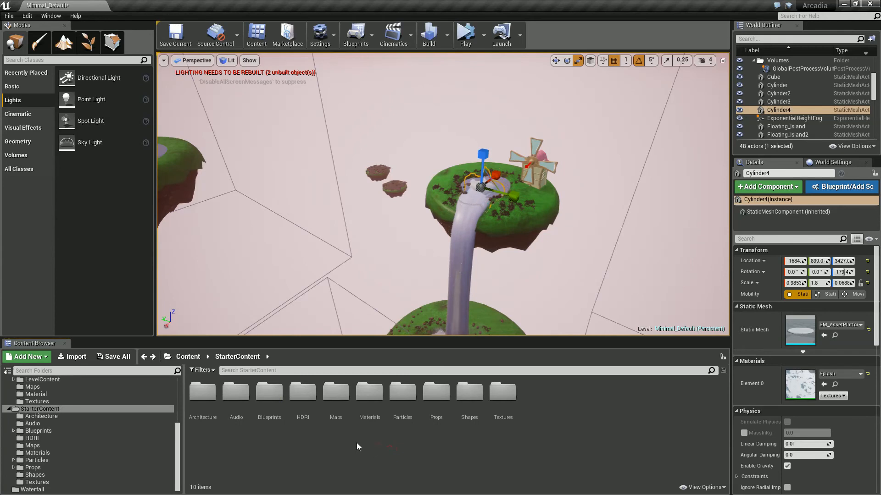
# Step: Search the KiteDemo folder for "cloud" and clear the search
pyautogui.scroll(4, 37, 406)
pyautogui.click(51, 387)
pyautogui.click(256, 371)
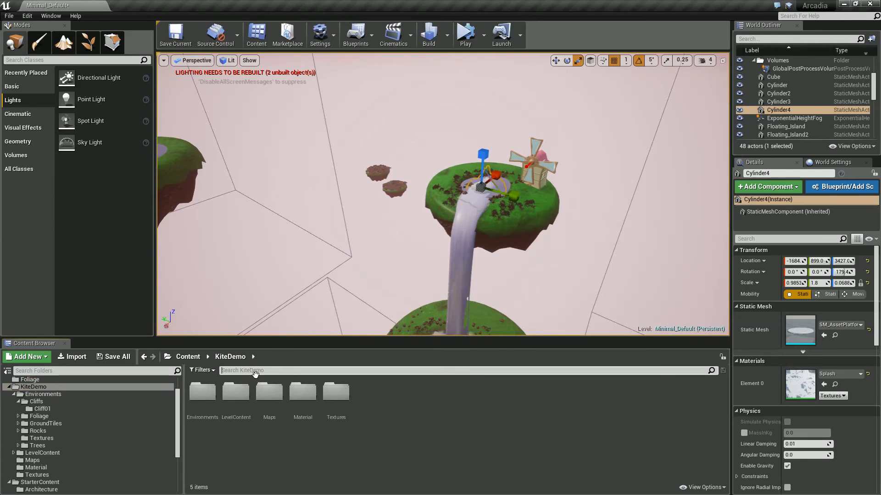
pyautogui.write('cloud')
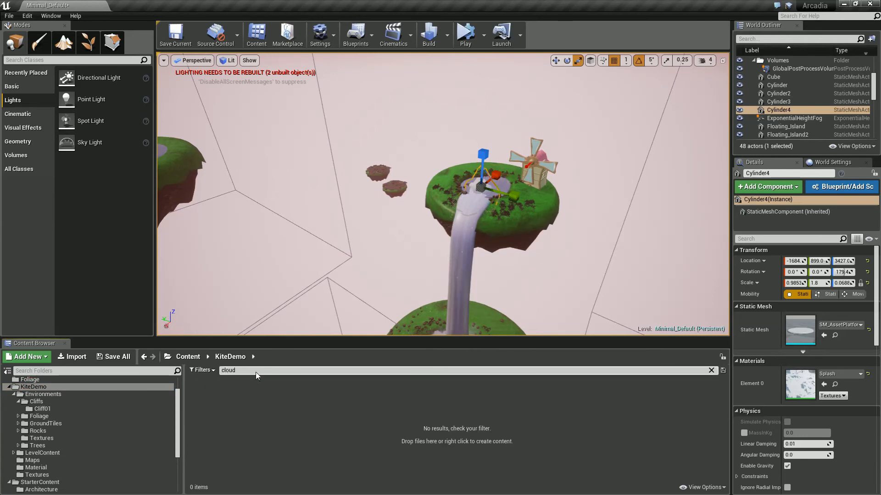
pyautogui.press('BackSpace')
pyautogui.press('BackSpace')
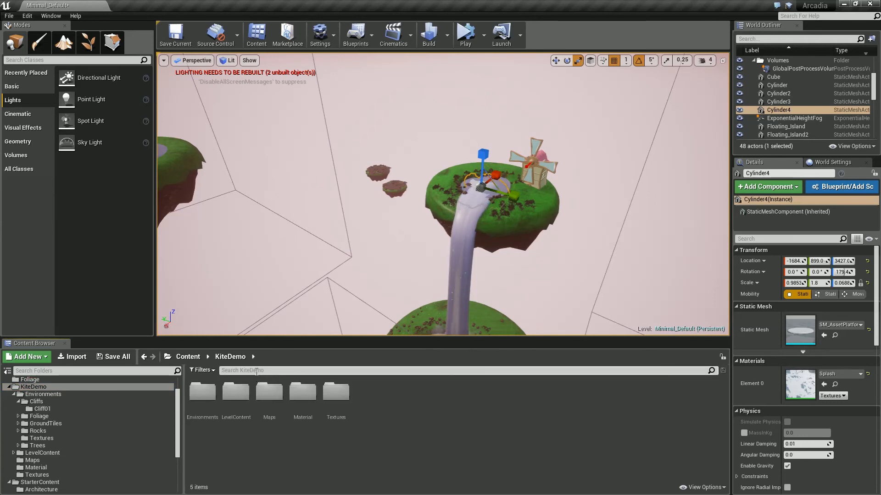
# Step: Collapse the KiteDemo and StarterContent folders and search the whole Content folder for "cloud"
pyautogui.scroll(2, 70, 451)
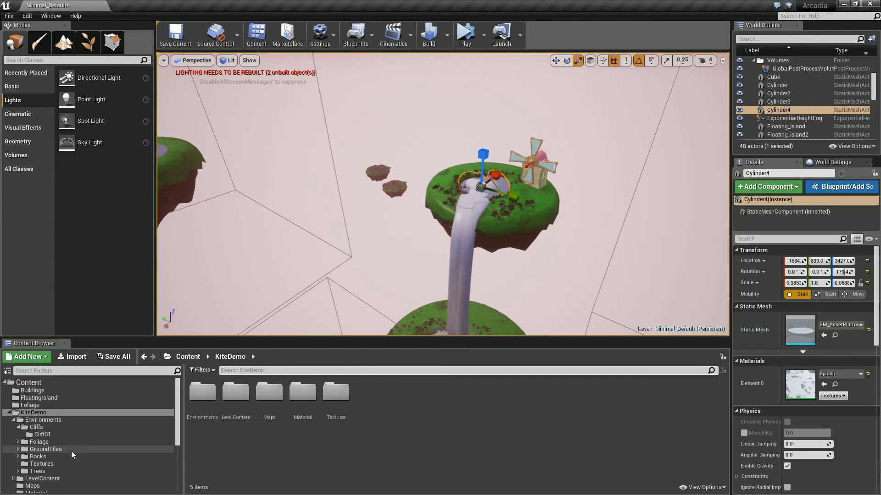
pyautogui.click(9, 412)
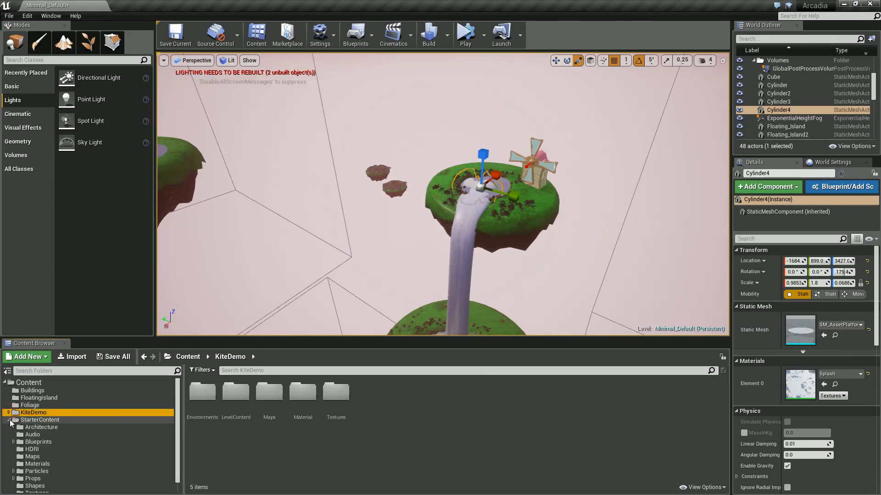
pyautogui.click(9, 419)
pyautogui.click(29, 382)
pyautogui.click(270, 373)
pyautogui.write('cloud')
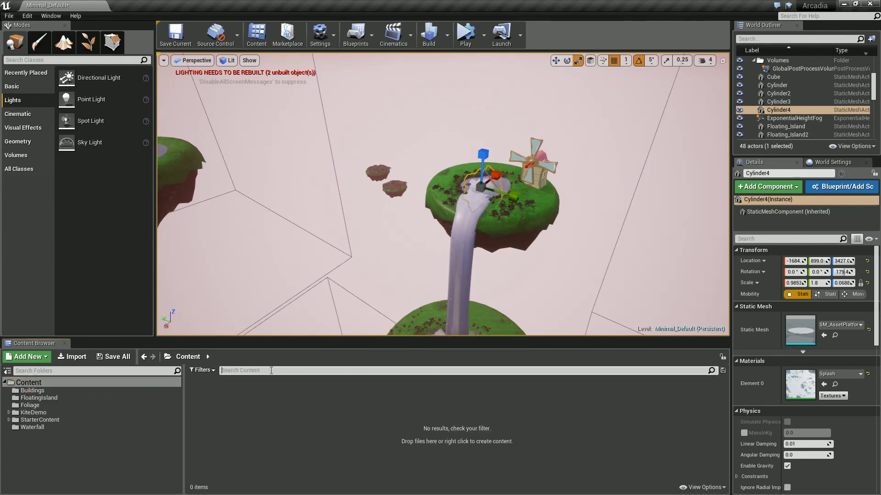
# Step: Search the whole Content folder for "bird" and clear the search
pyautogui.write('bird')
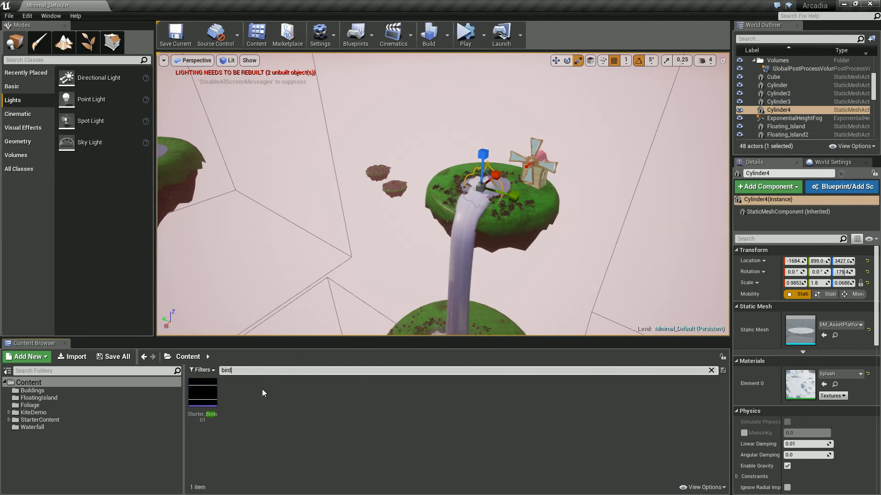
pyautogui.doubleClick(257, 370)
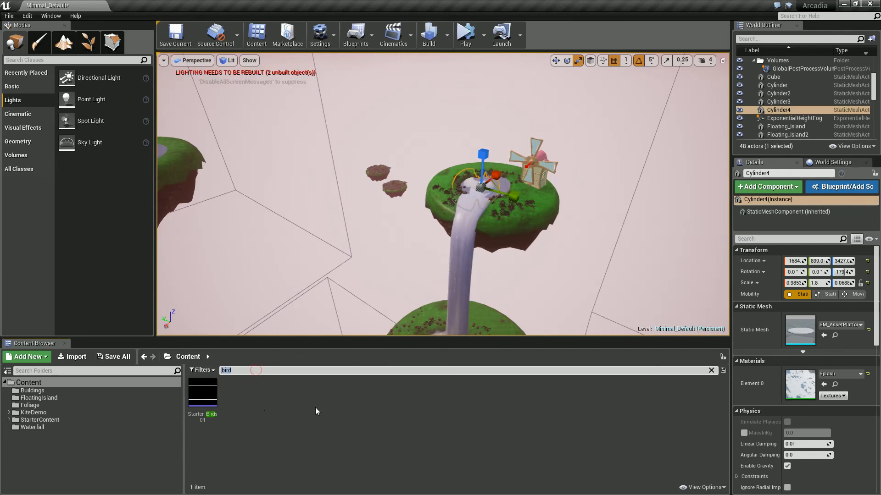
pyautogui.press('BackSpace')
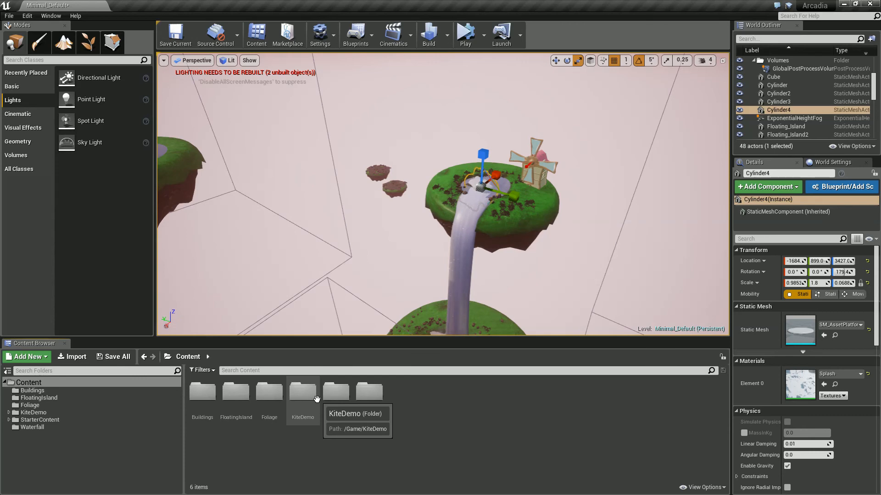
# Step: Frame the windmill against the sun, make the viewport full screen and turn on Game View to hide the volume outlines
pyautogui.moveTo(533, 206); pyautogui.dragTo(365, 115, button='right')
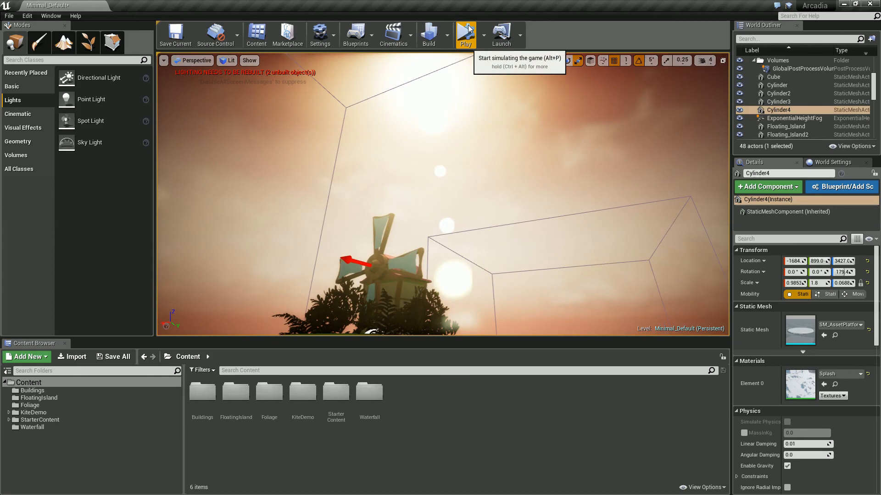
pyautogui.press('F11')
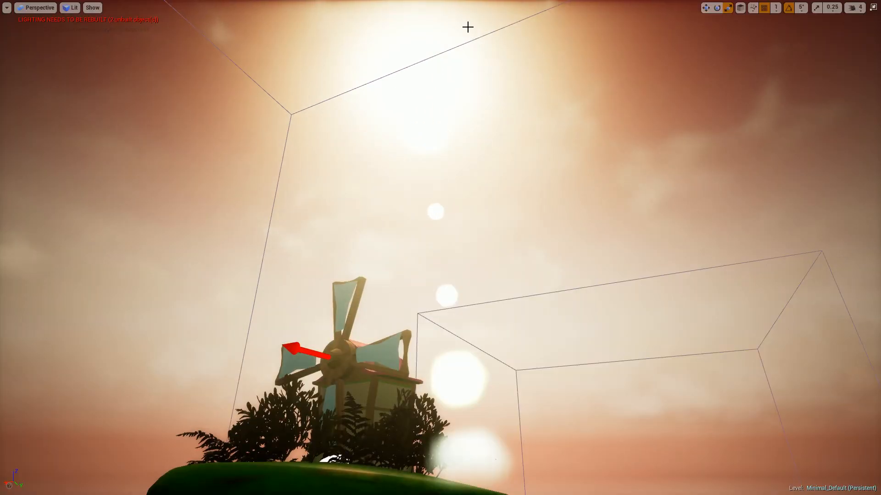
pyautogui.press('g')
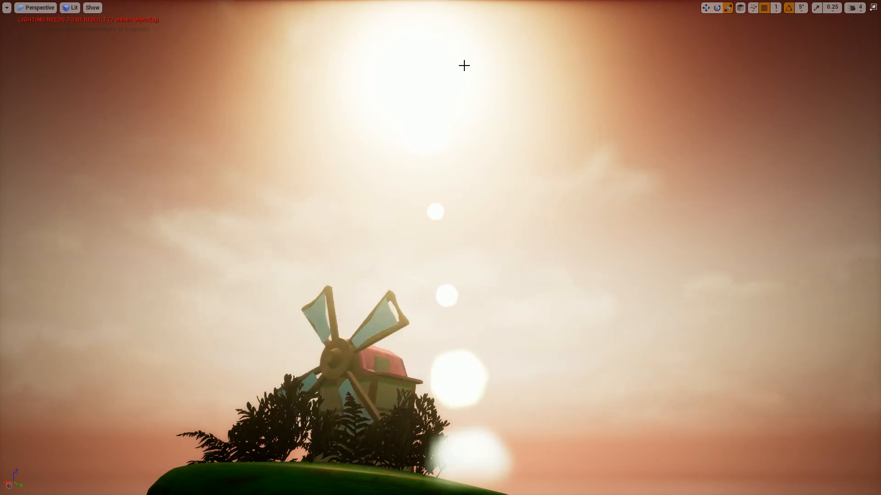
# Step: Fly around the windmill island to examine the sun glare, lens flares and foggy sky, close up and from farther back
pyautogui.moveTo(452, 287); pyautogui.dragTo(419, 277, button='right')
pyautogui.press('a')
pyautogui.press('w')
pyautogui.press('w')
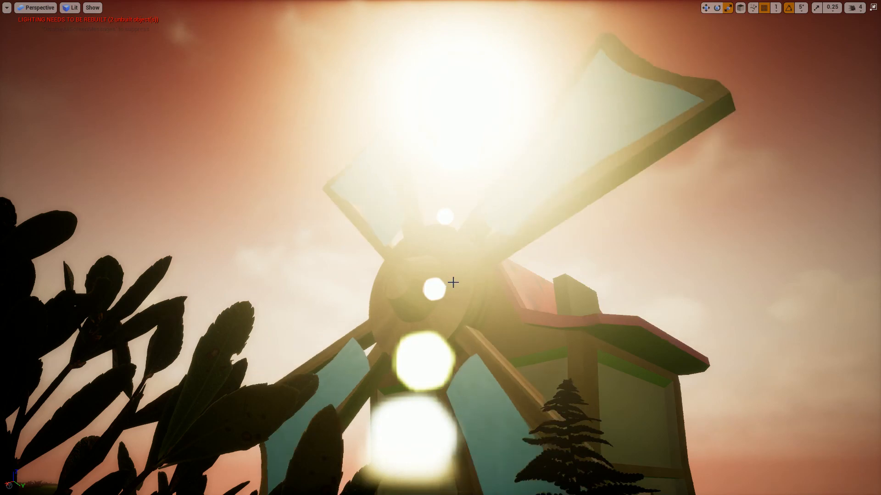
pyautogui.moveTo(454, 284); pyautogui.dragTo(468, 285, button='right')
pyautogui.press('s')
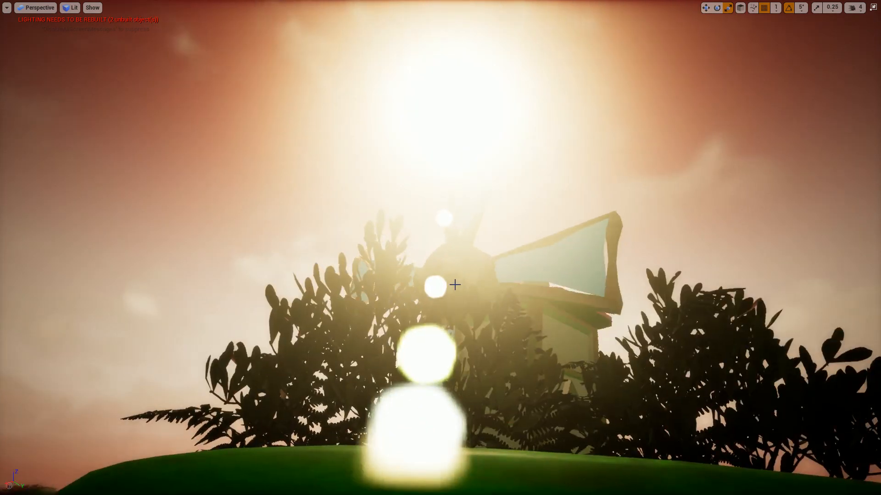
pyautogui.press('s')
pyautogui.moveTo(455, 285); pyautogui.dragTo(466, 336, button='right')
pyautogui.press('s')
pyautogui.press('w')
pyautogui.press('s')
pyautogui.press('s')
pyautogui.press('w')
pyautogui.press('s')
pyautogui.press('s')
pyautogui.press('w')
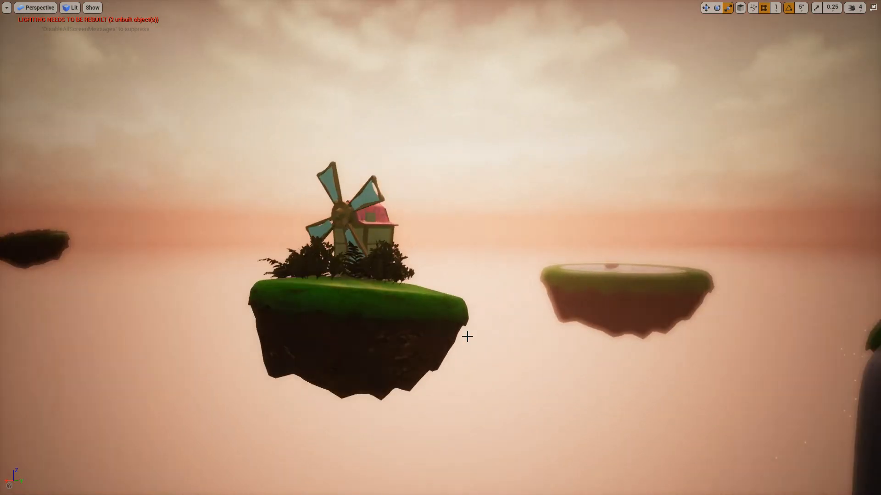